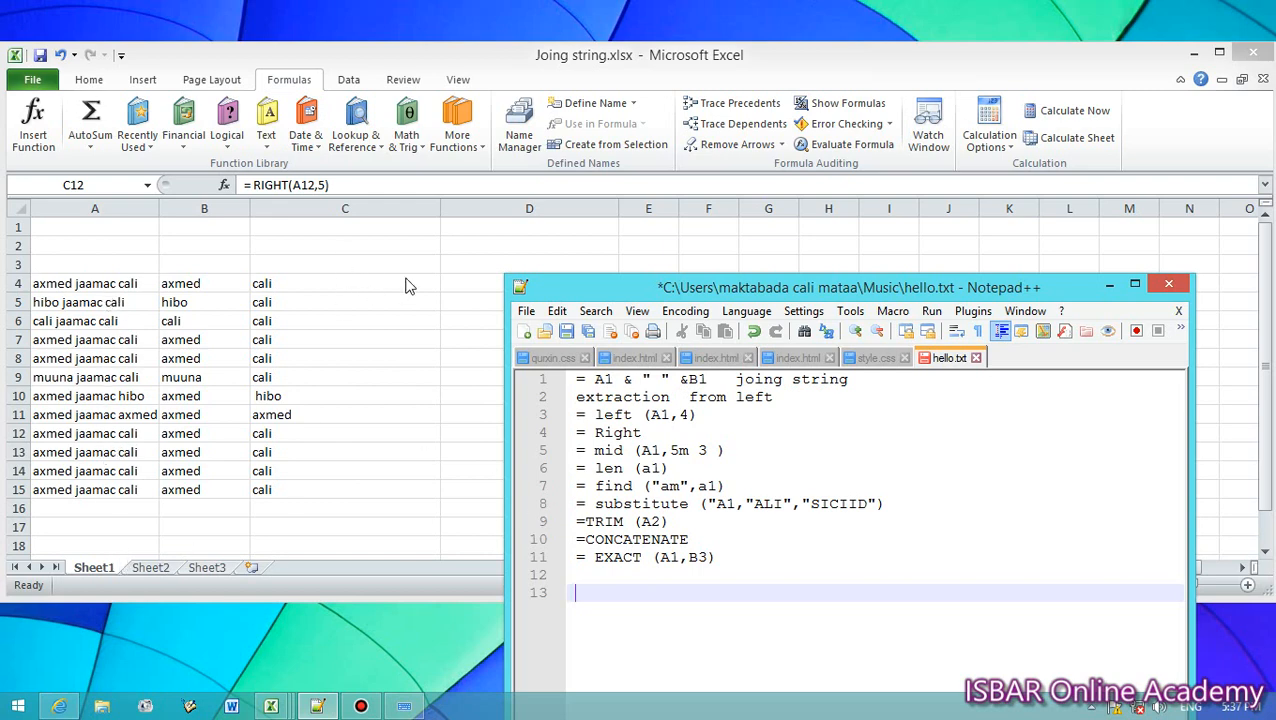
double_click(473, 286)
left_click(478, 281)
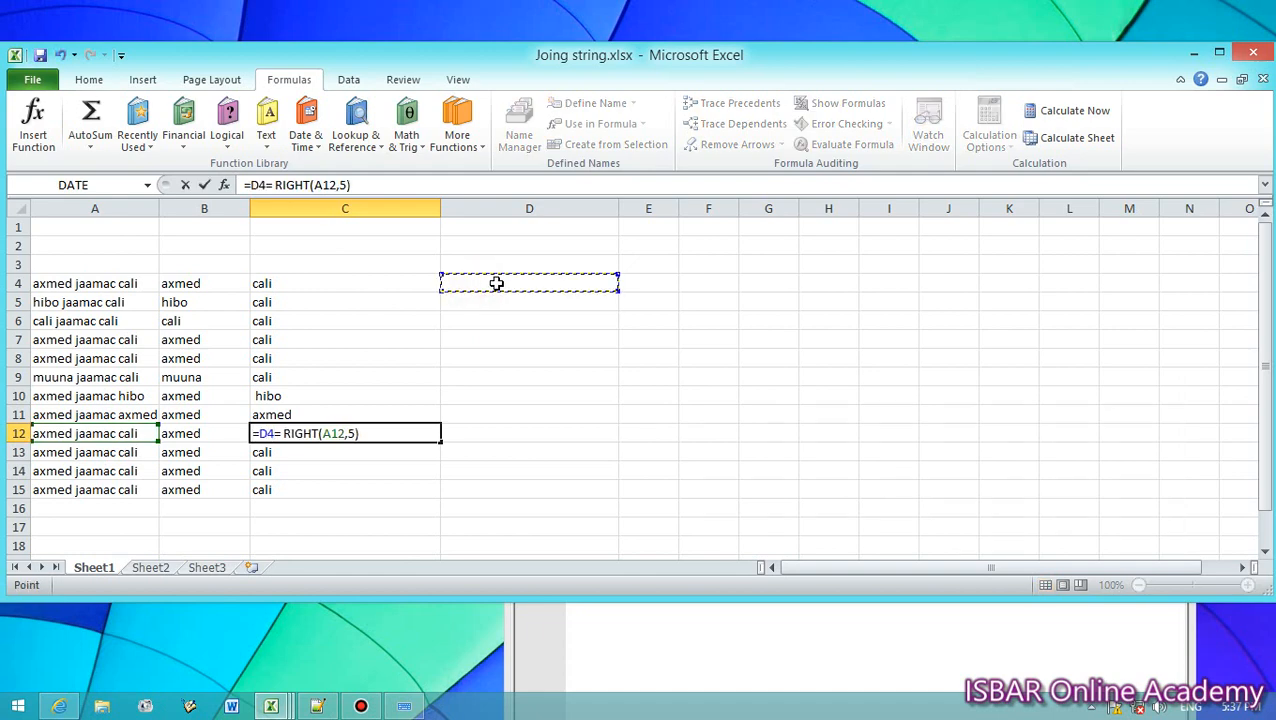
key("Escape")
- Try to enter the formula = MID(A4,6,6,5) in cell D4
left_click(503, 258)
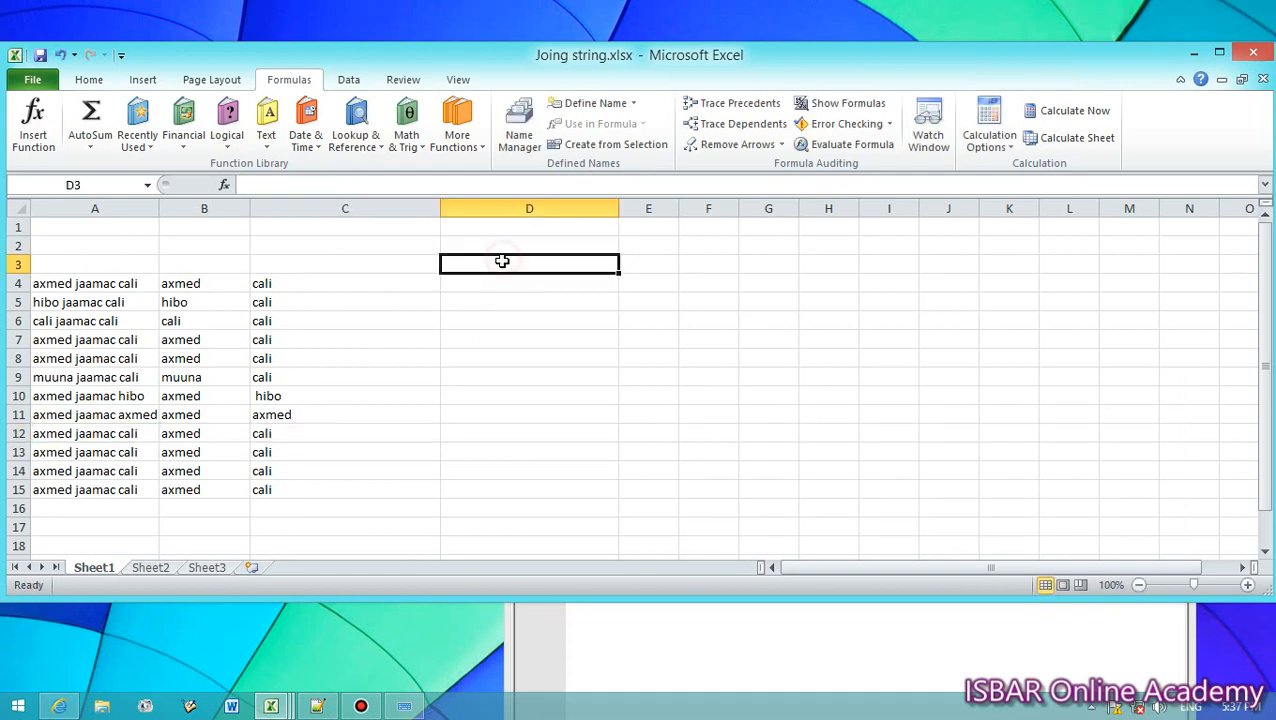
left_click(481, 296)
left_click(485, 283)
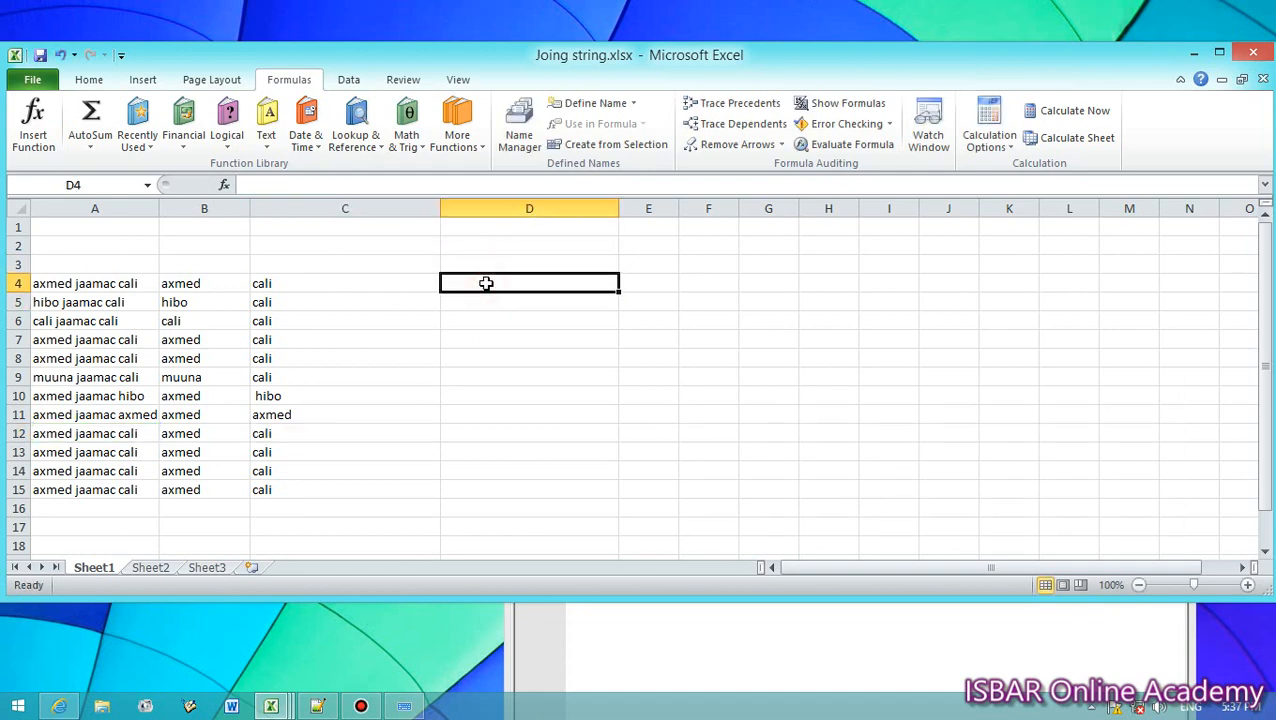
type("= mid")
key("Tab")
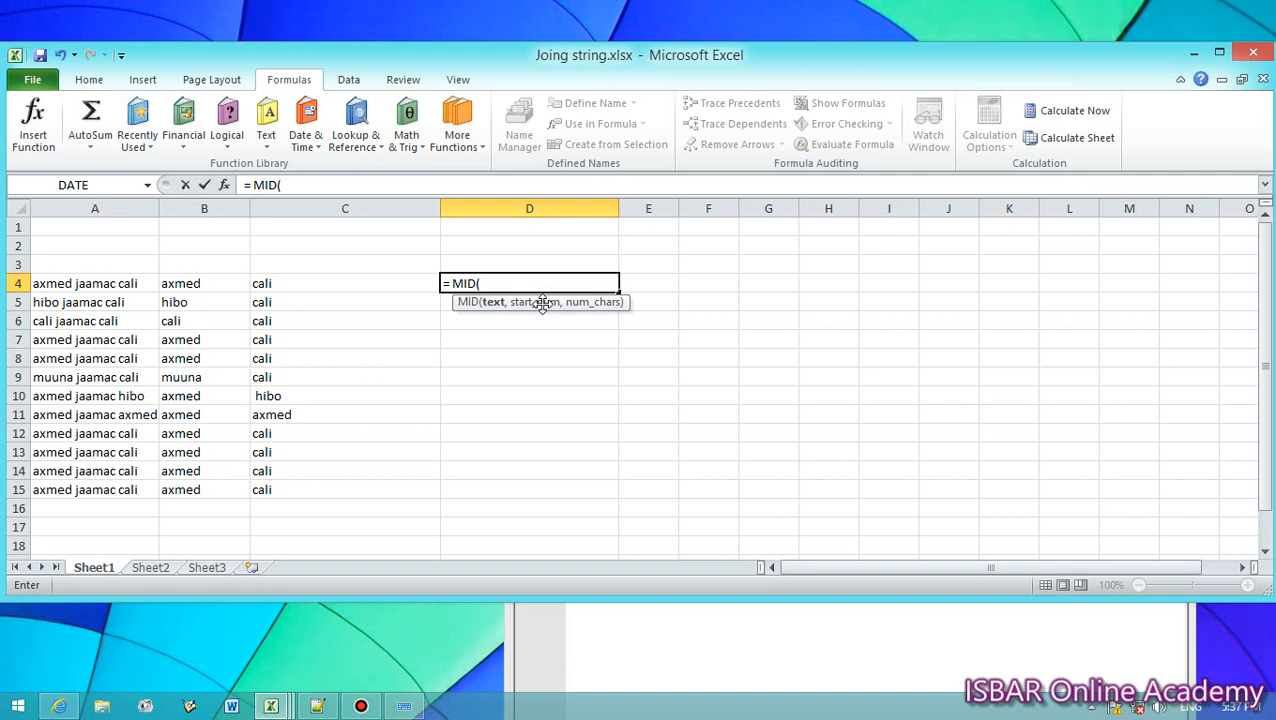
type("A4")
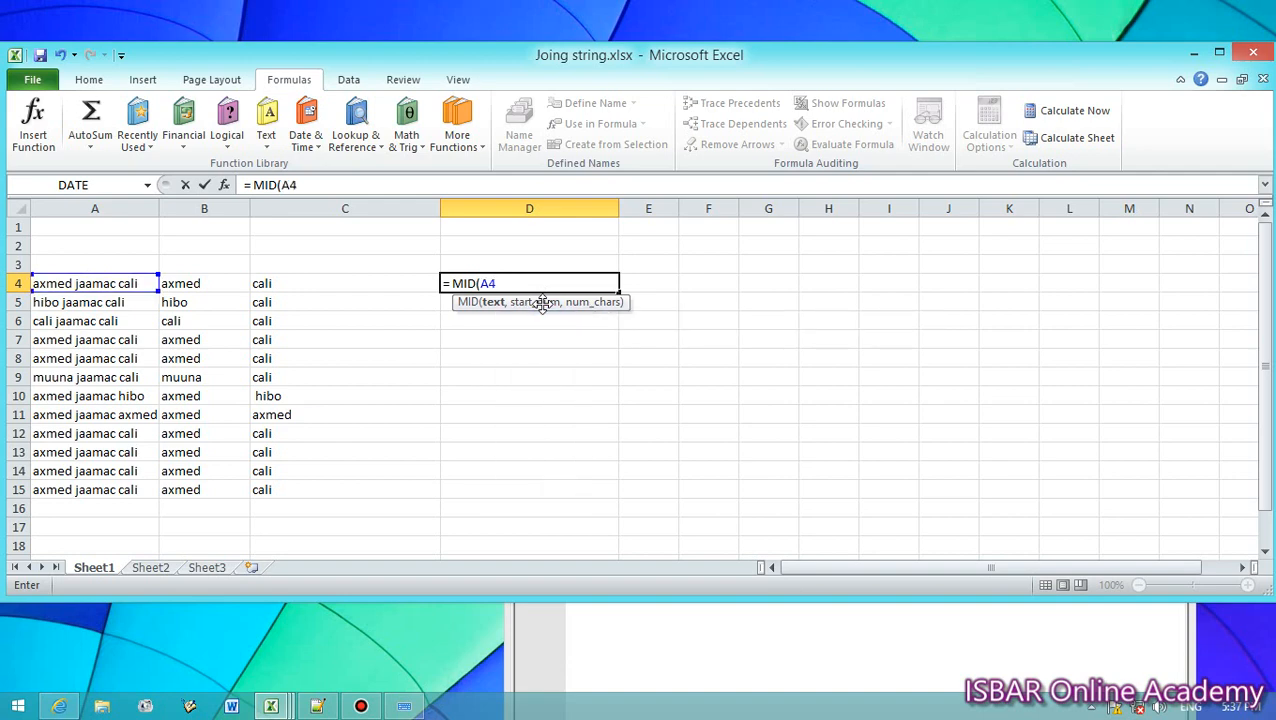
type(",")
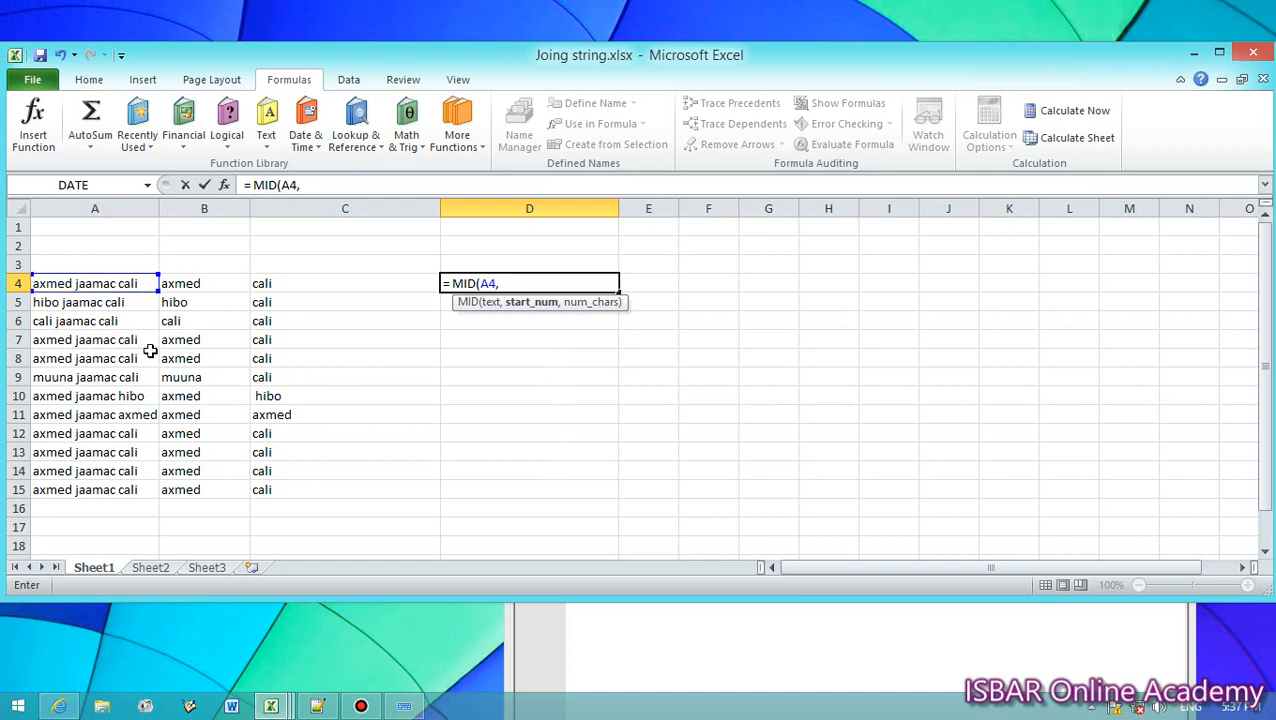
type("6,")
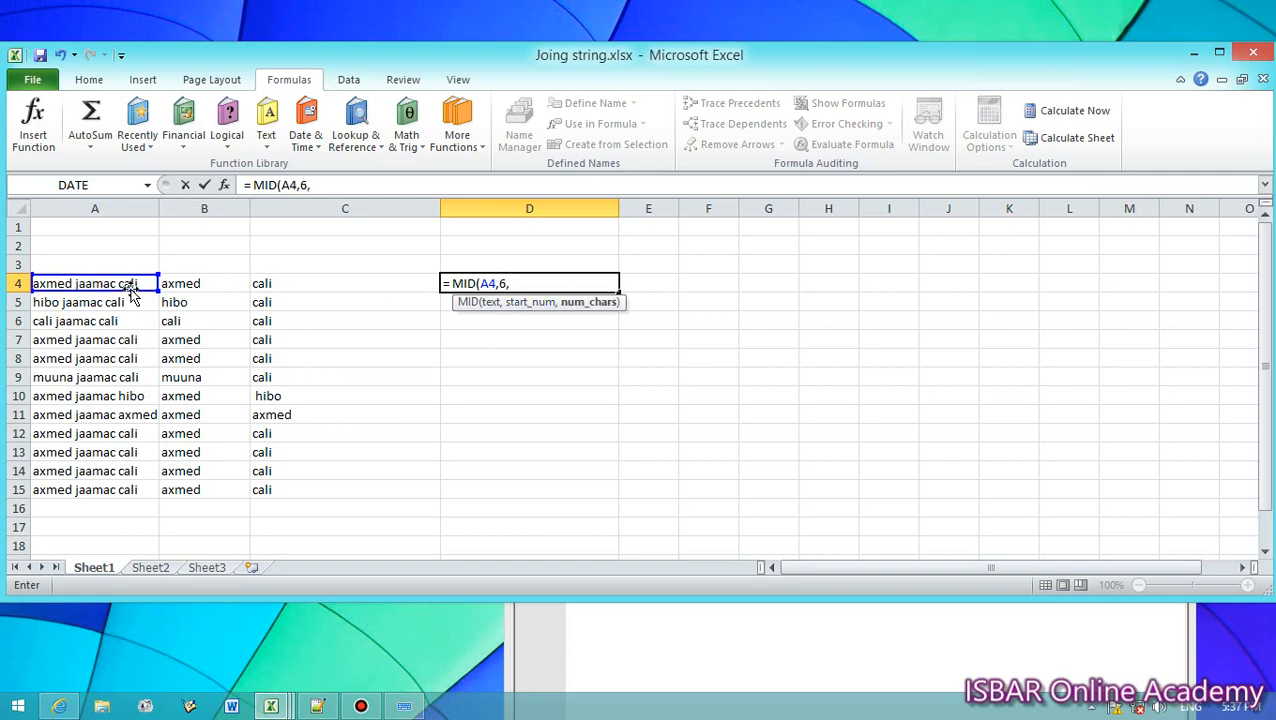
type("6")
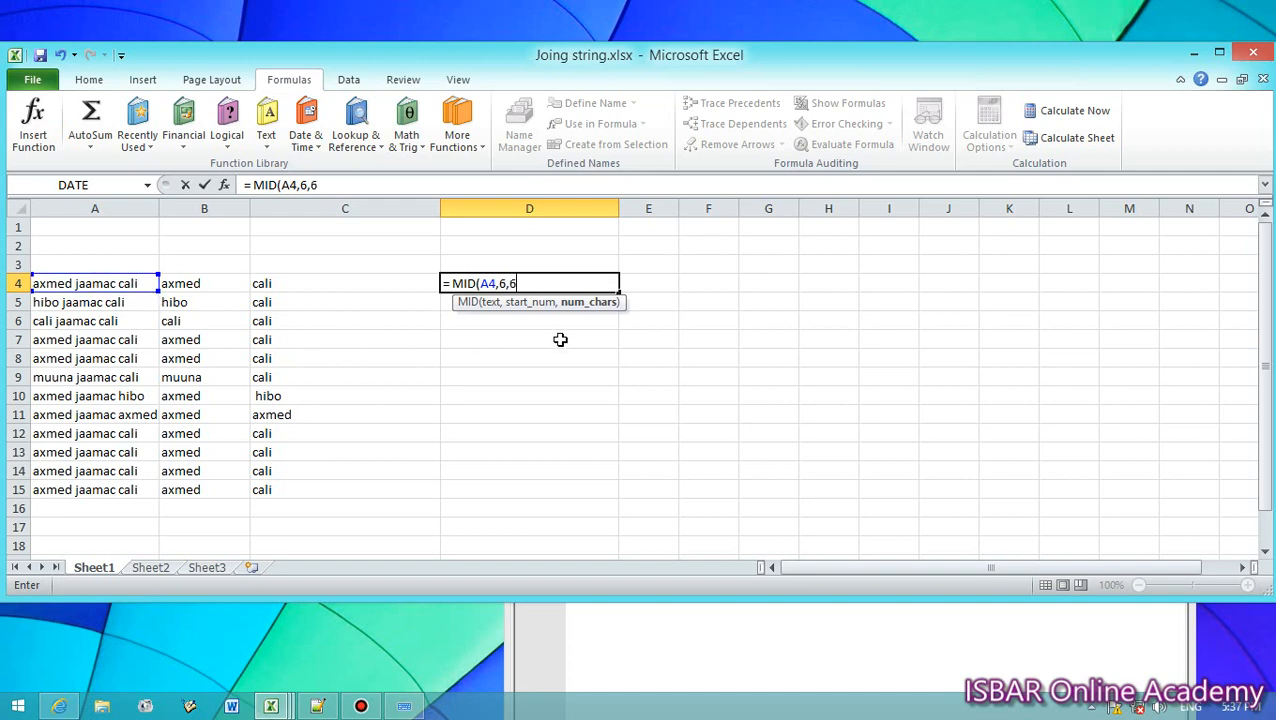
type(",5")
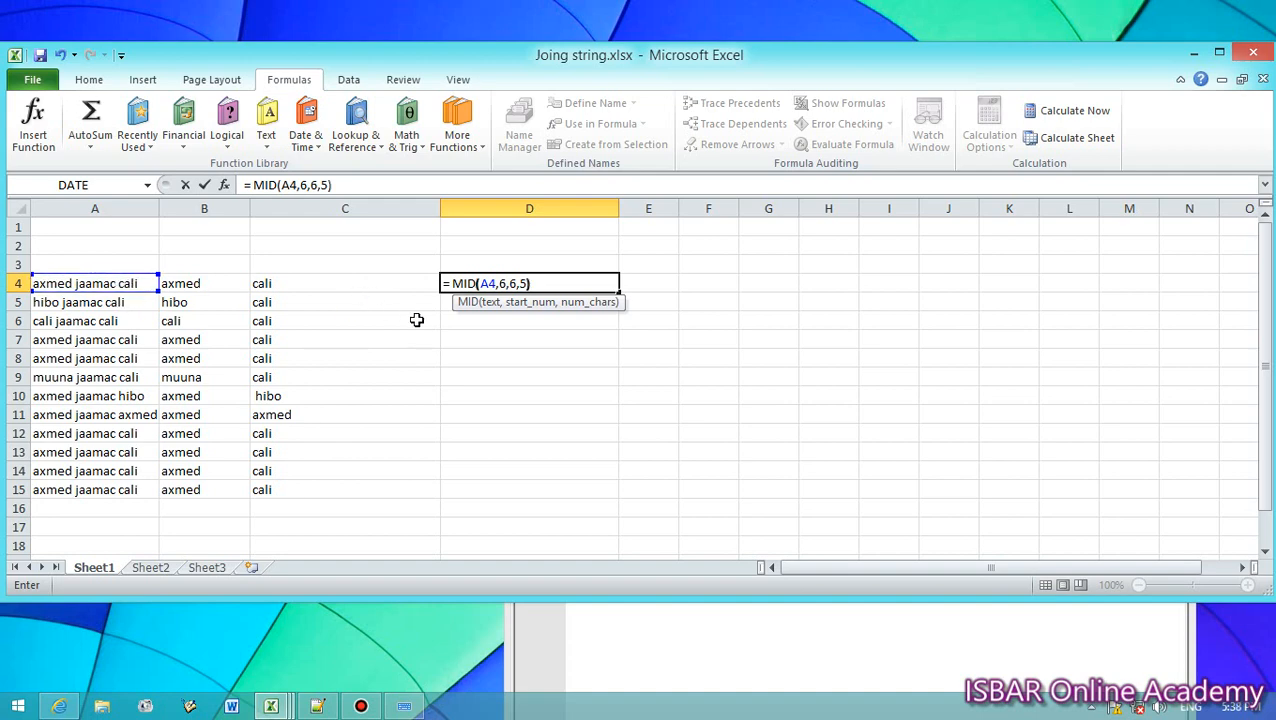
key("Return")
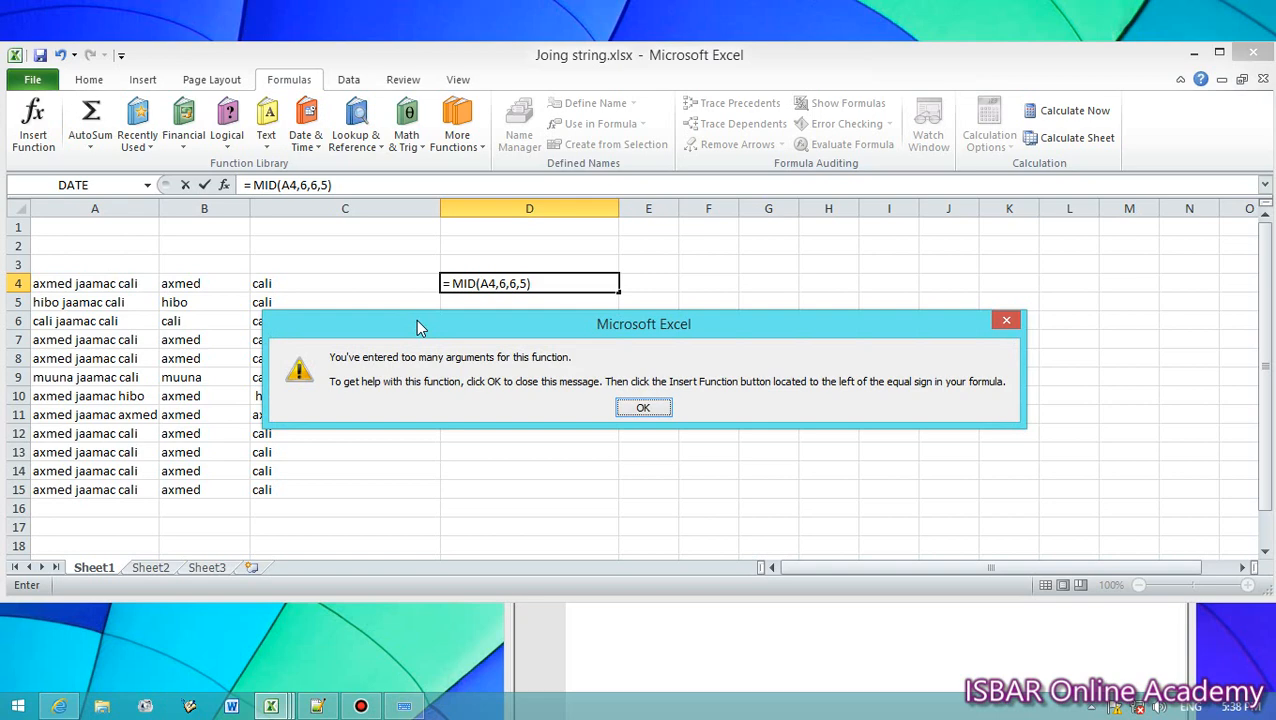
key("Return")
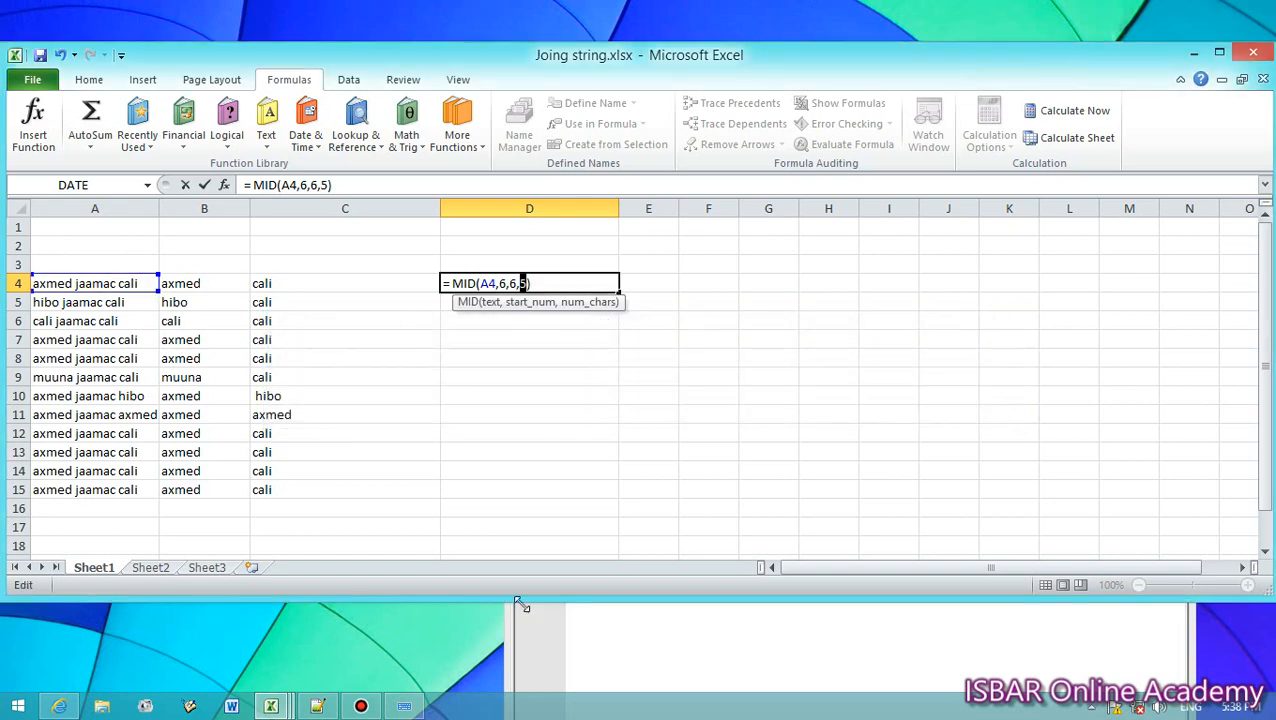
- Switch to Notepad++ and delete the stray "m" after the 5 in the mid example on line 5
left_click(608, 671)
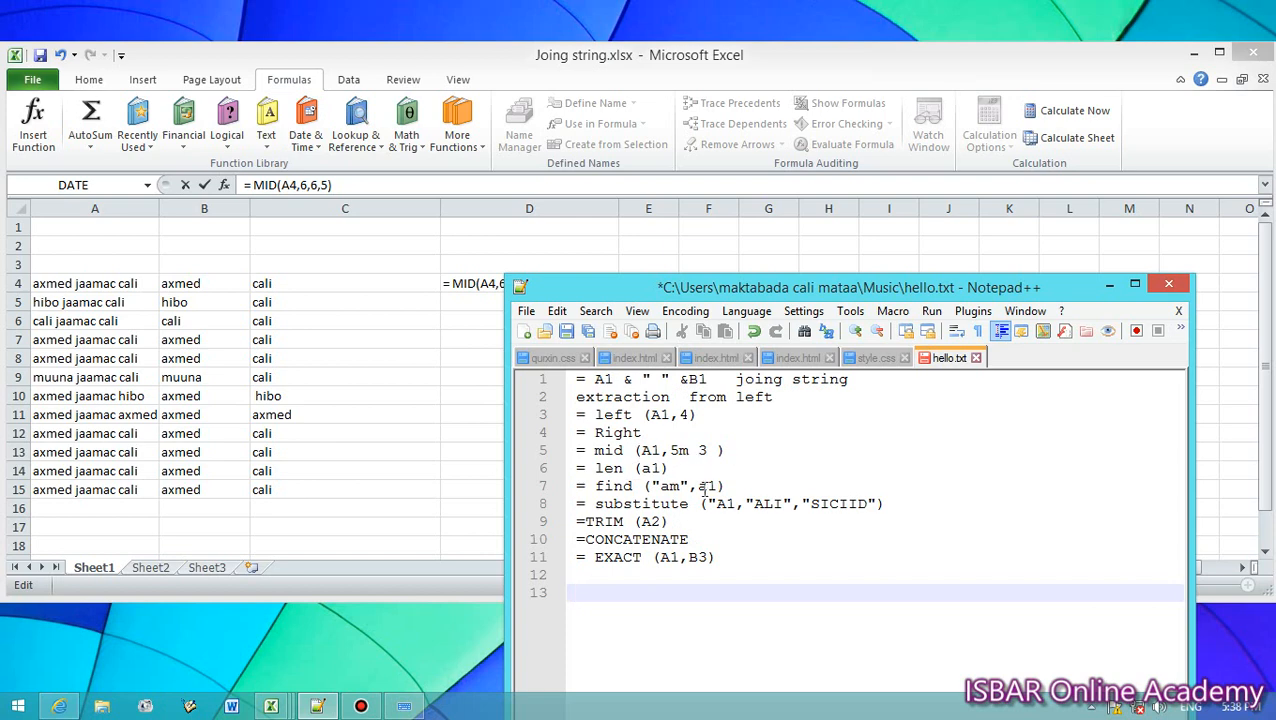
left_click(676, 450)
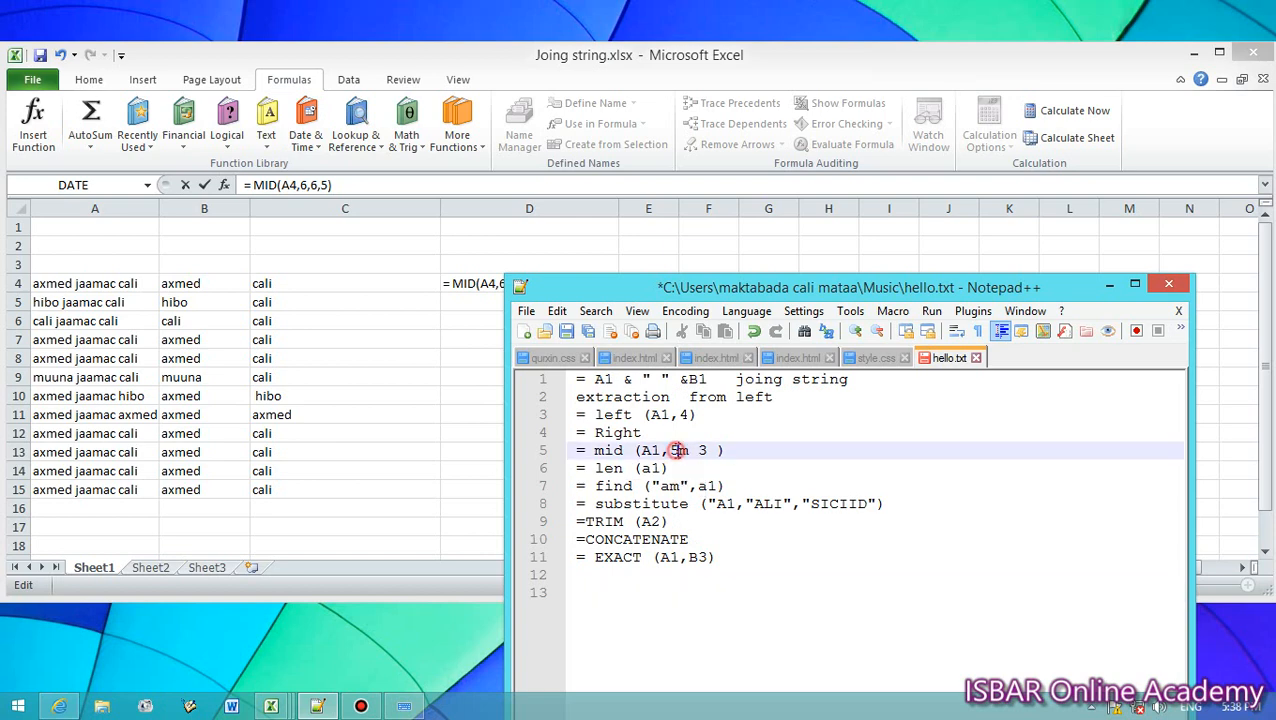
left_click_drag(679, 451, 691, 452)
key("BackSpace")
- Switch back to Excel and correct the formula in D4 to = MID(A4,6,5) by removing the extra argument
double_click(485, 283)
double_click(507, 283)
key("BackSpace")
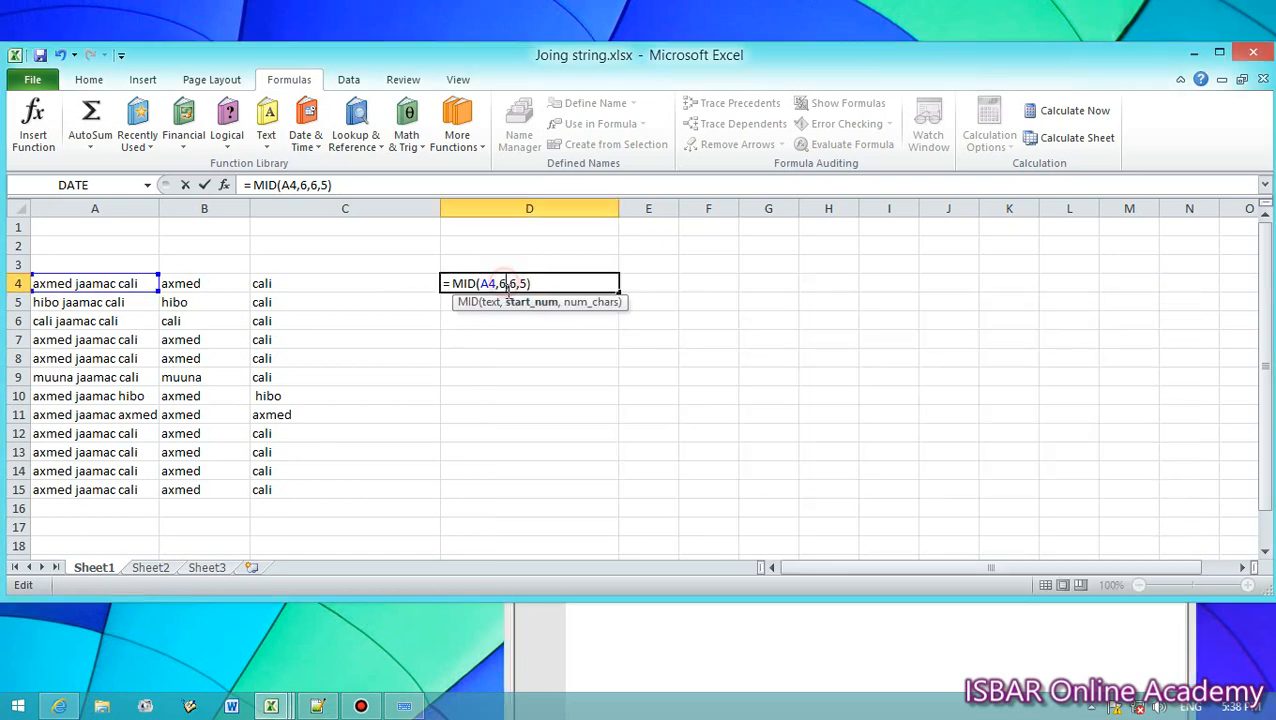
key("BackSpace")
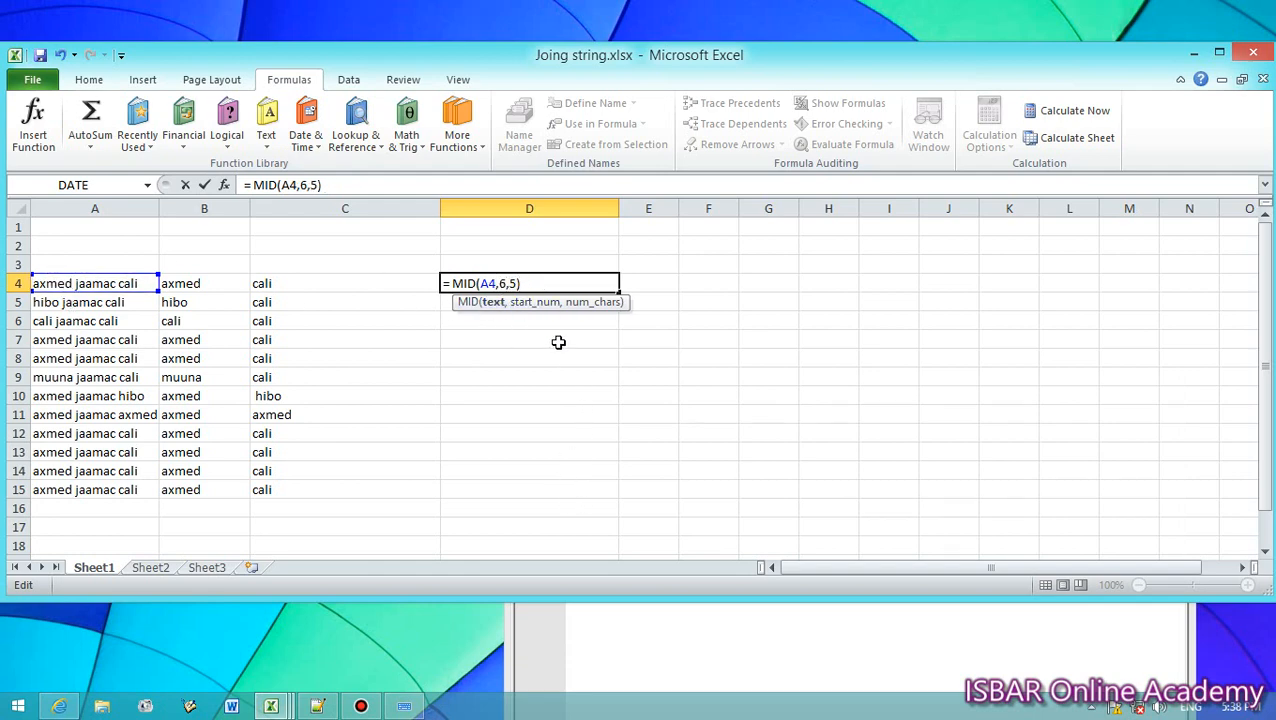
key("Return")
left_click(477, 283)
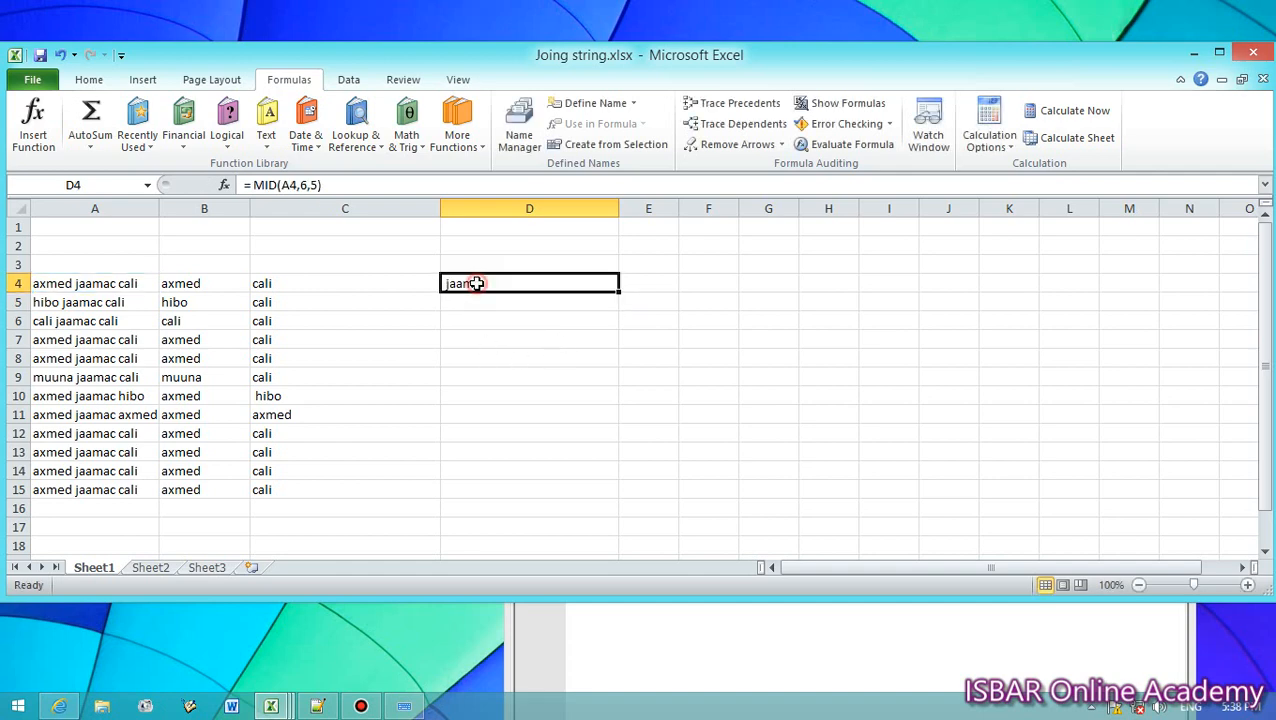
- Set the number of characters in D4's MID formula to 4
left_click(310, 185)
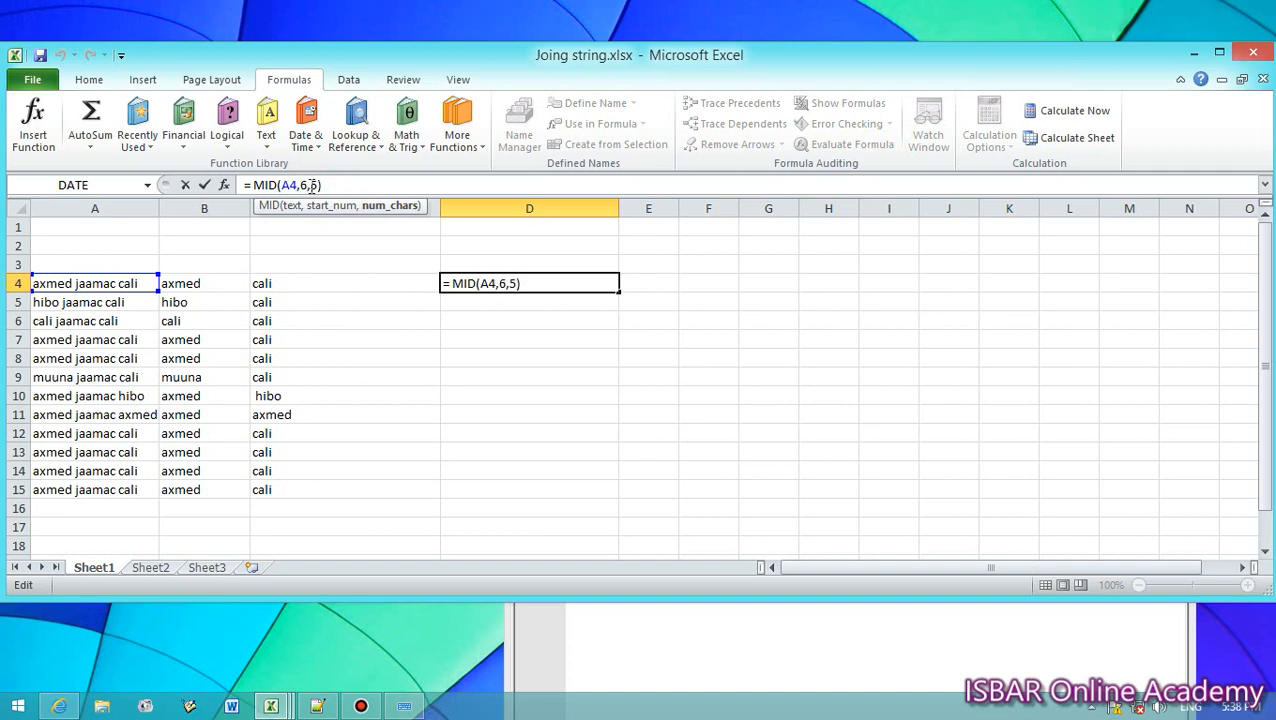
double_click(313, 185)
type("4")
key("Return")
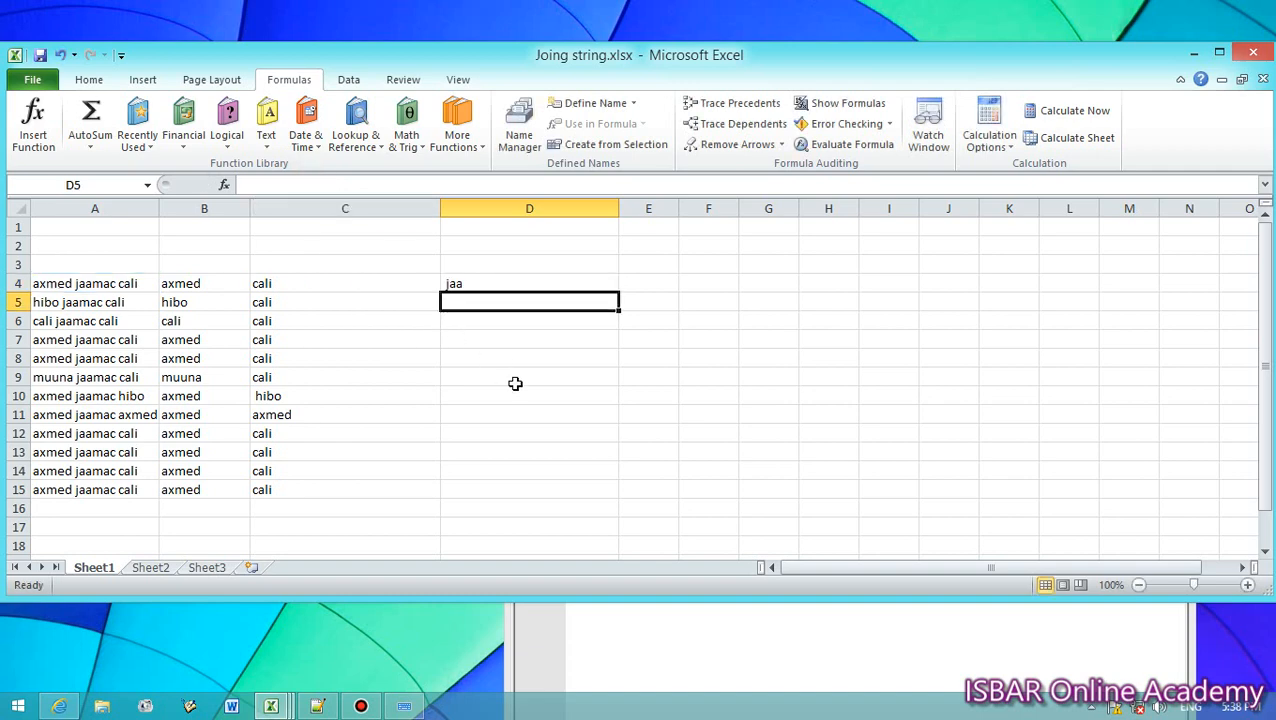
- Set the number of characters in D4's MID formula to 8
left_click(490, 284)
left_click(313, 185)
double_click(313, 185)
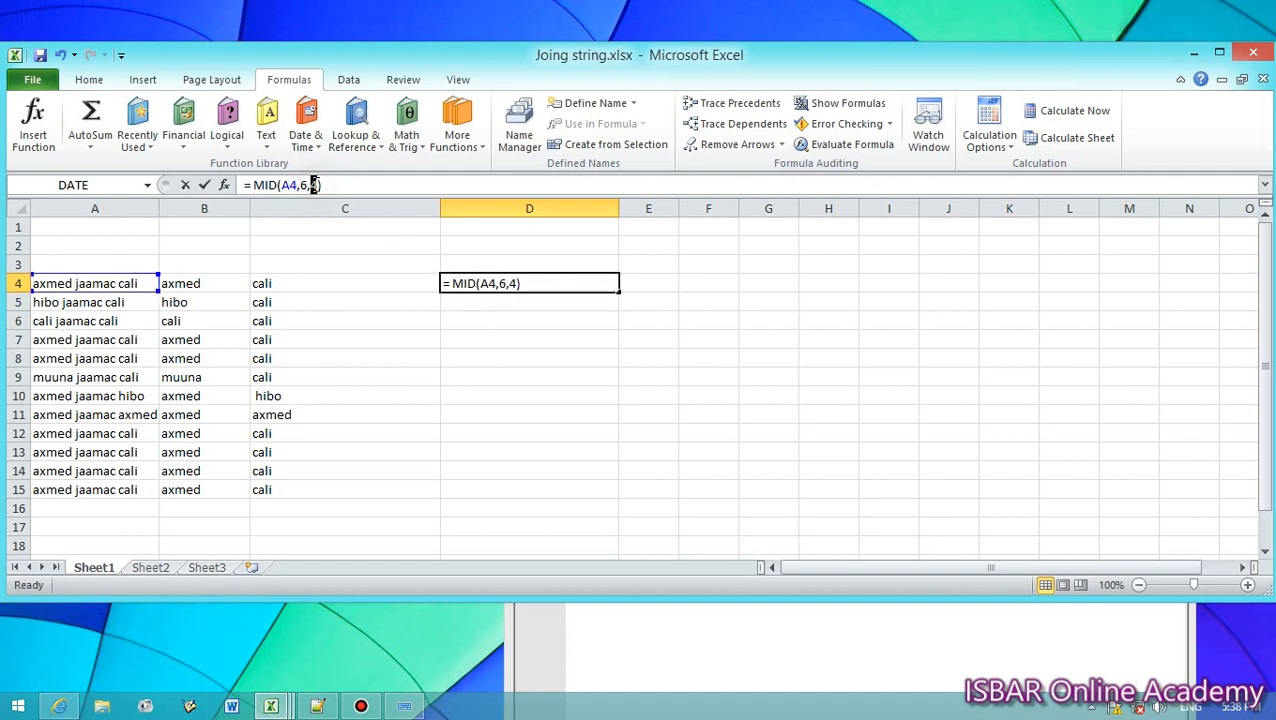
type("8")
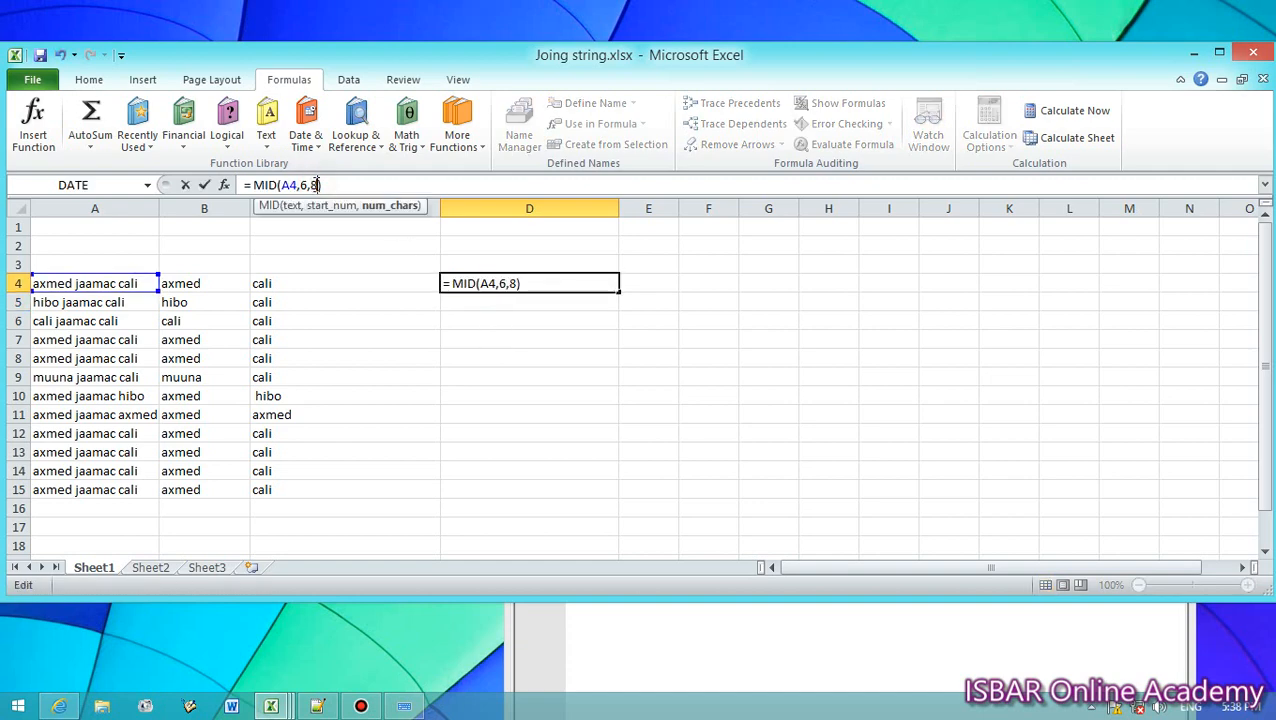
left_click(570, 390)
left_click(466, 284)
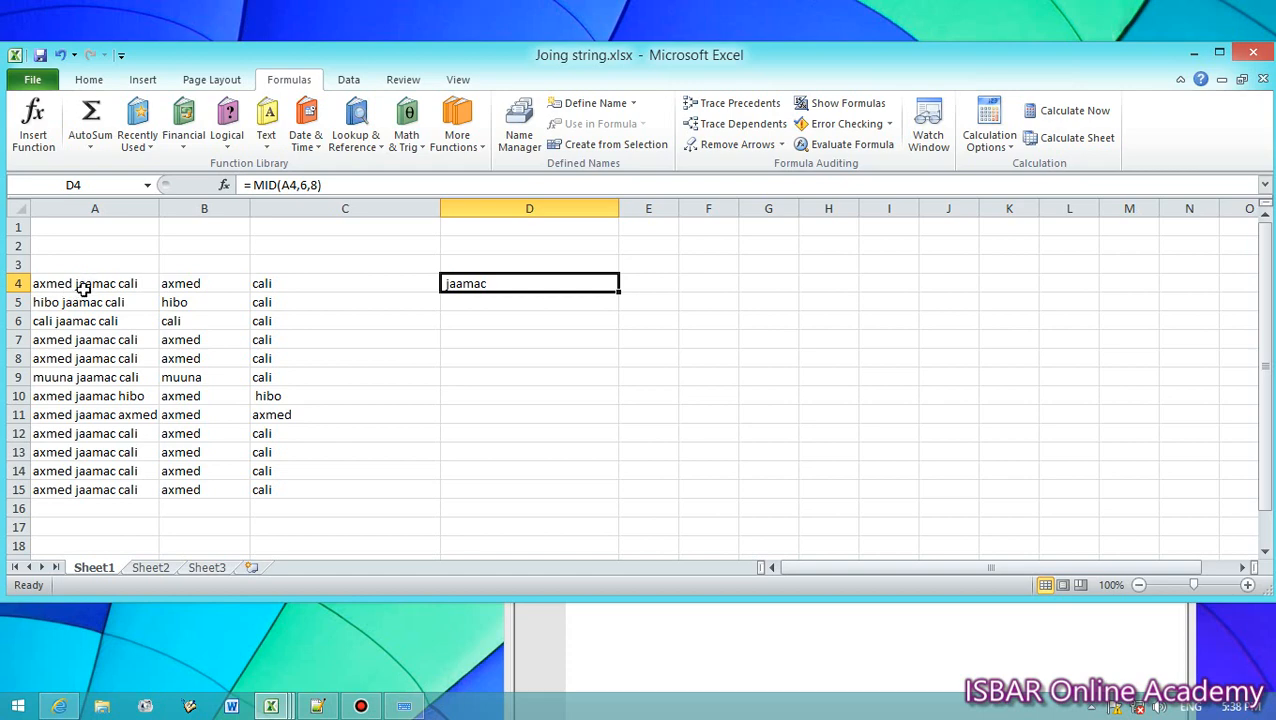
- Fill the MID formula from D4 down to D15
left_click(533, 317)
left_click(514, 298)
left_click(528, 285)
left_click_drag(619, 295, 607, 500)
left_click(660, 398)
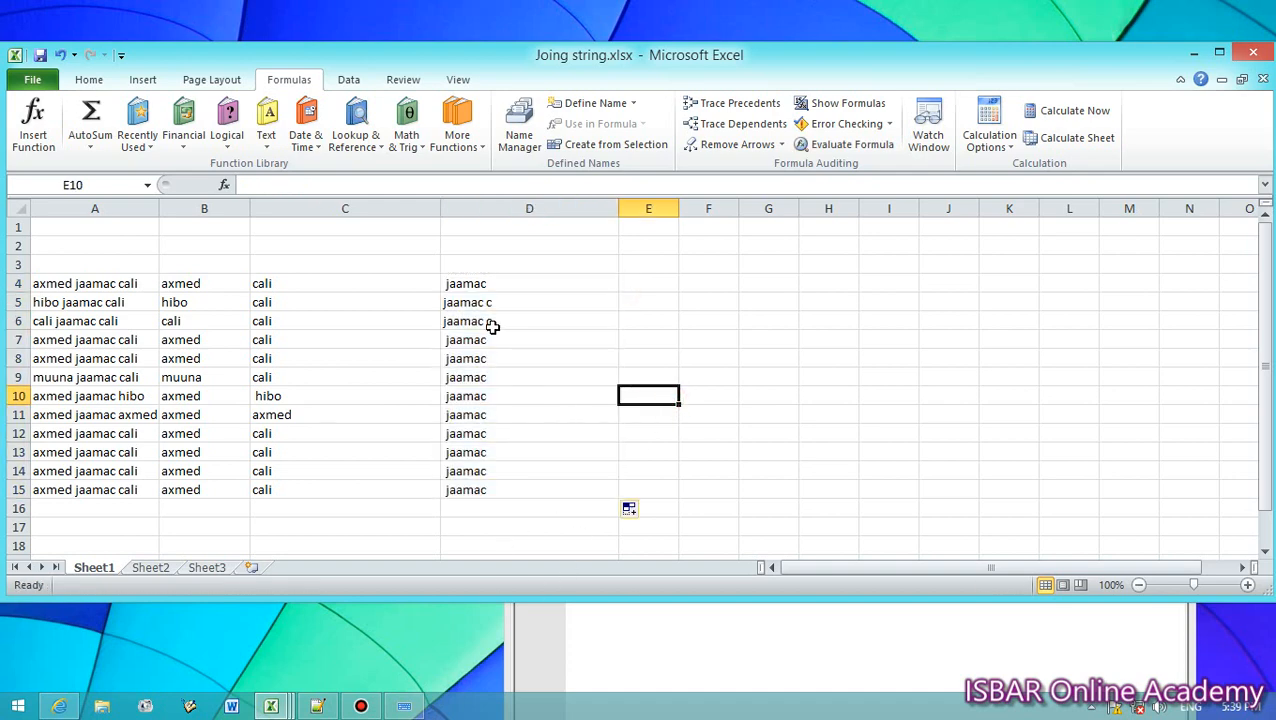
- Set the number of characters in D4's MID formula to 7 and fill the formula down to D16
left_click(450, 283)
left_click(316, 186)
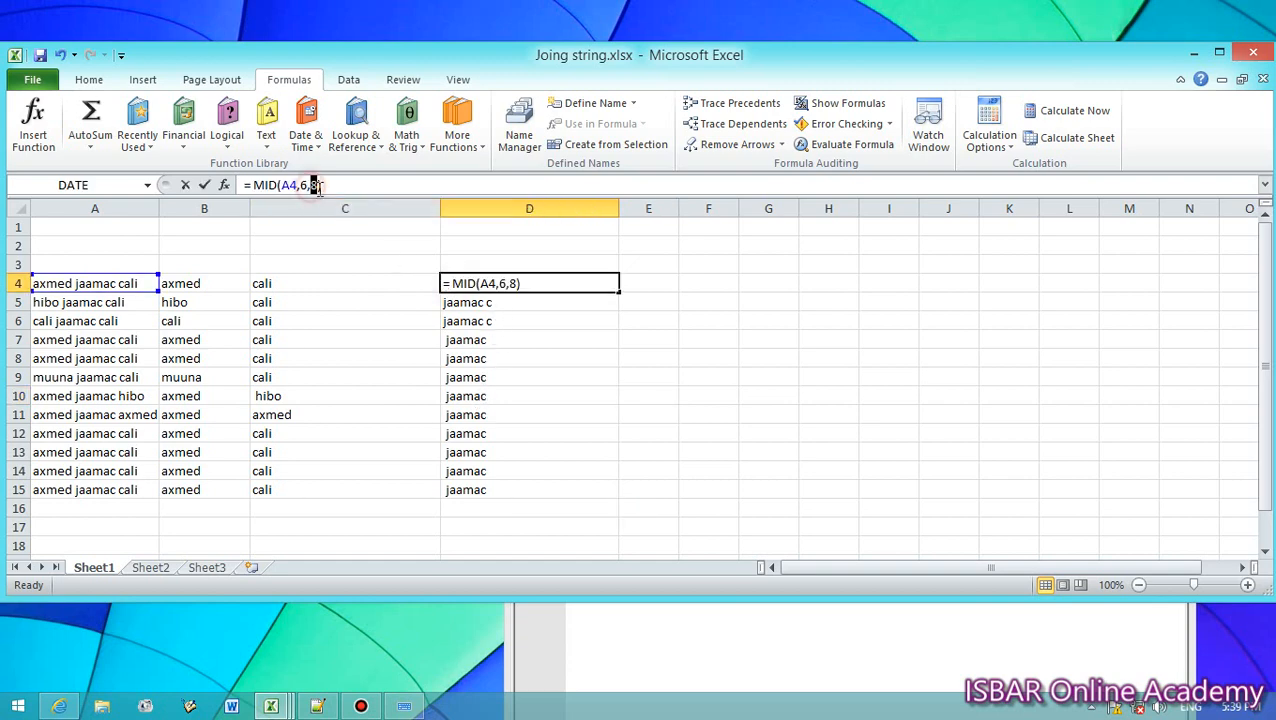
key("BackSpace")
type("7")
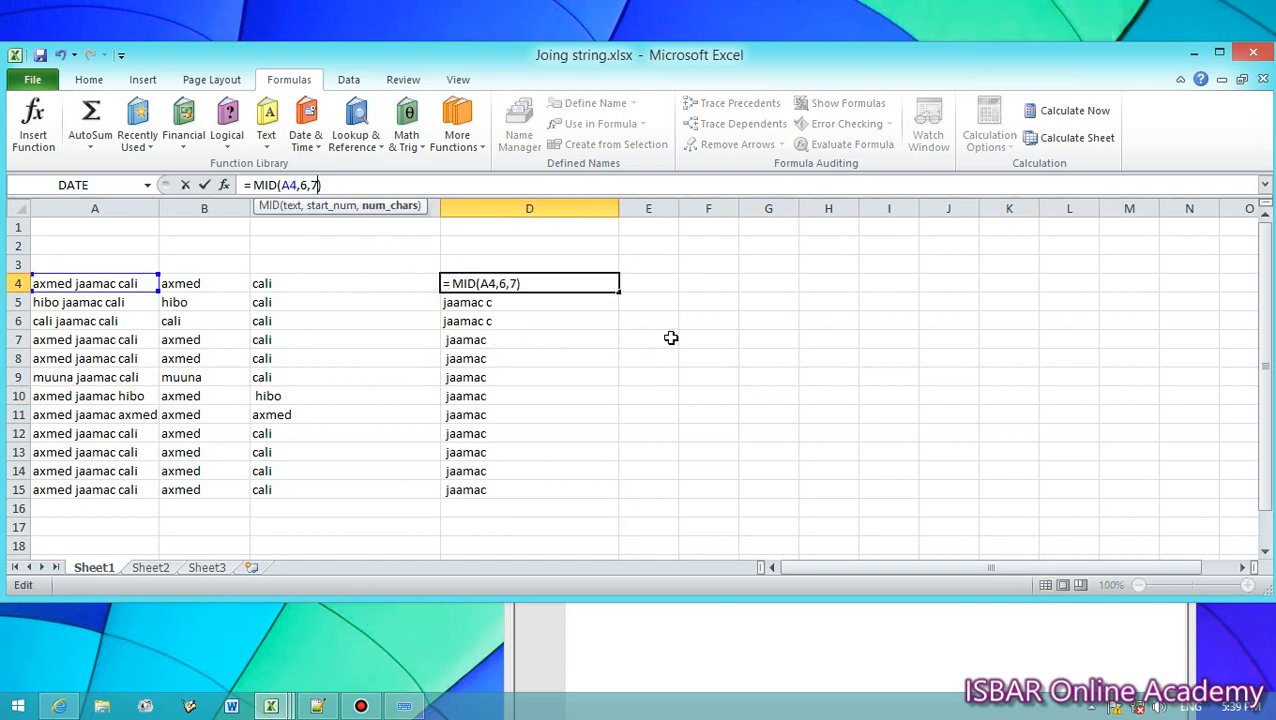
key("Return")
left_click(487, 281)
left_click_drag(615, 292, 606, 512)
left_click(725, 445)
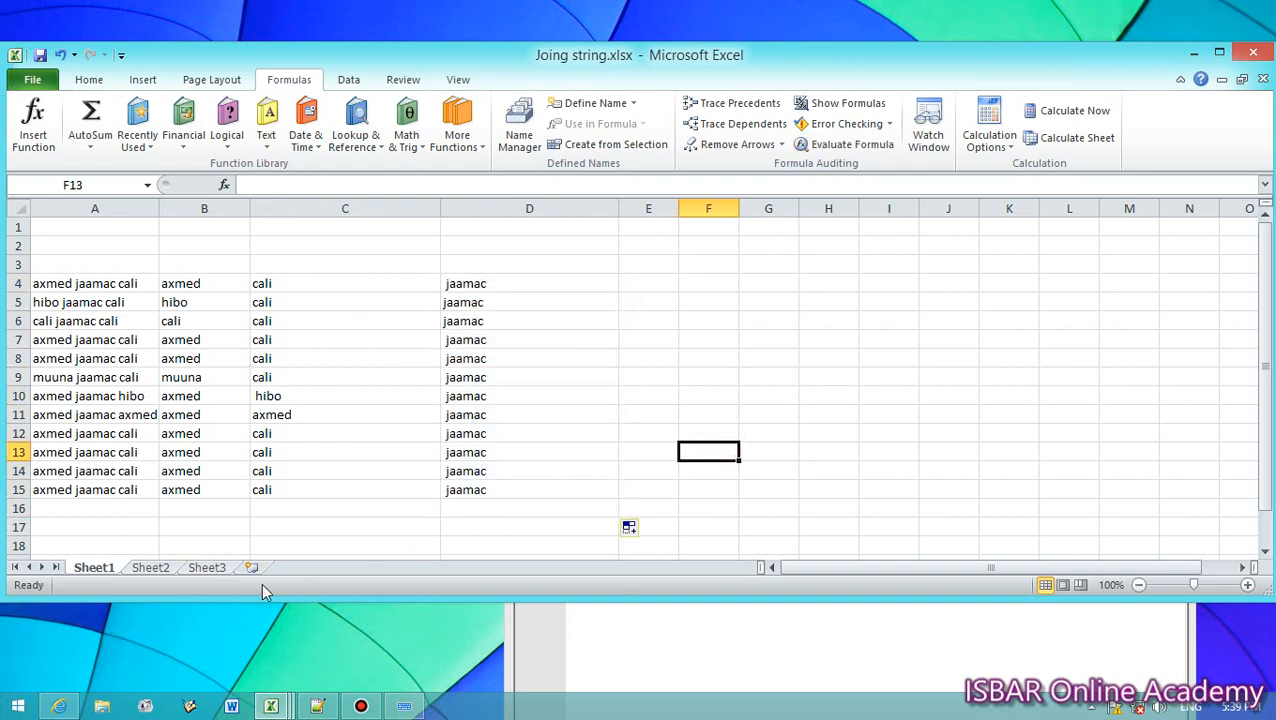
- Examine the MID formula in D6, followed by the text, start and character-count arguments of the formula in D4
left_click(521, 319)
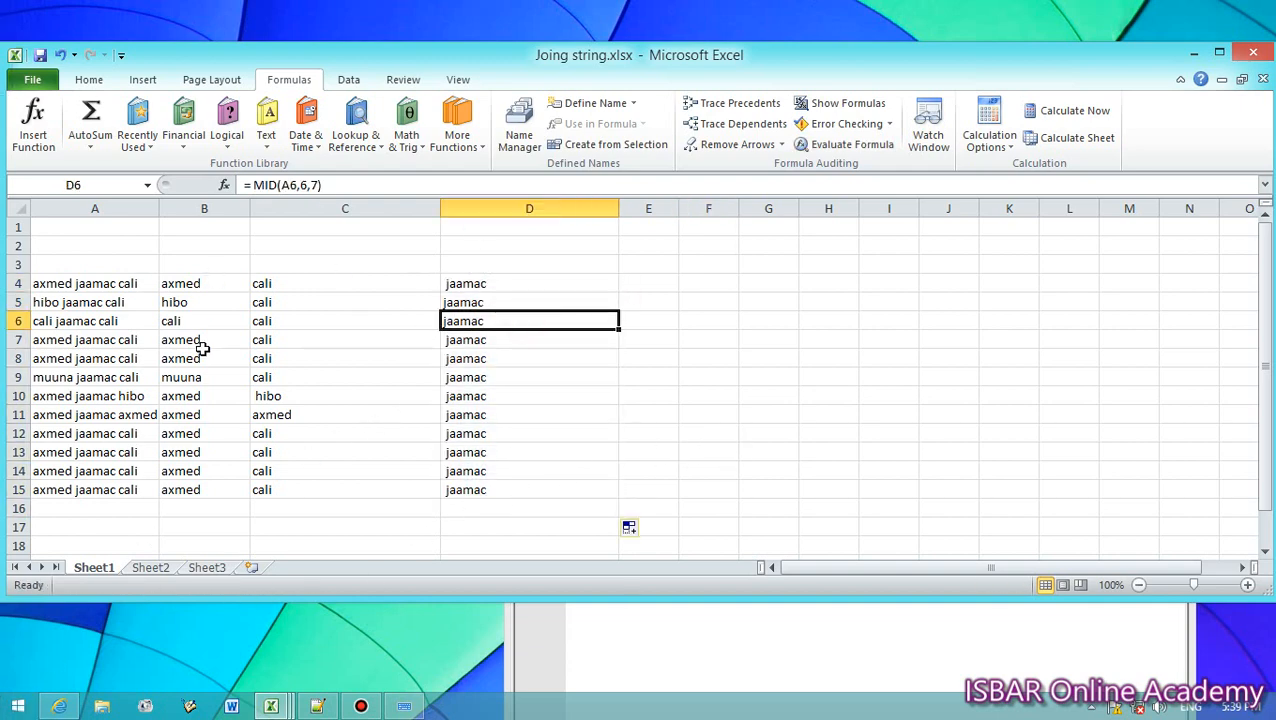
left_click(524, 286)
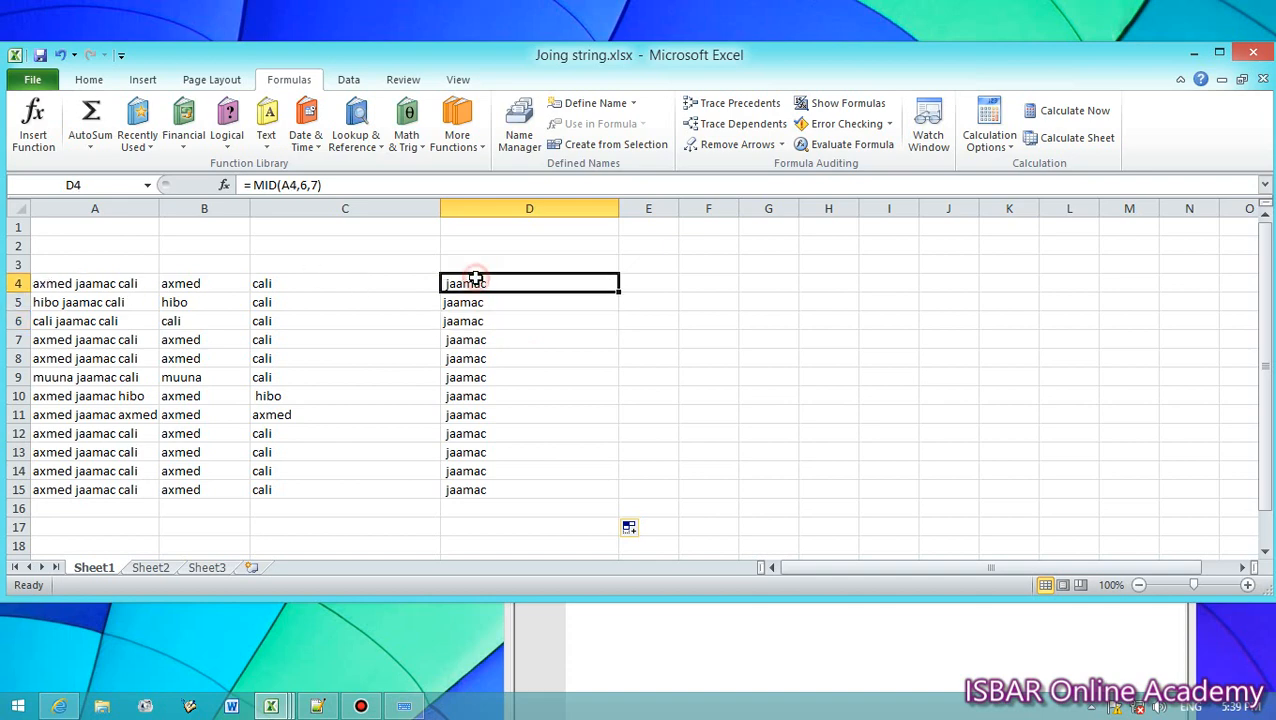
left_click(286, 183)
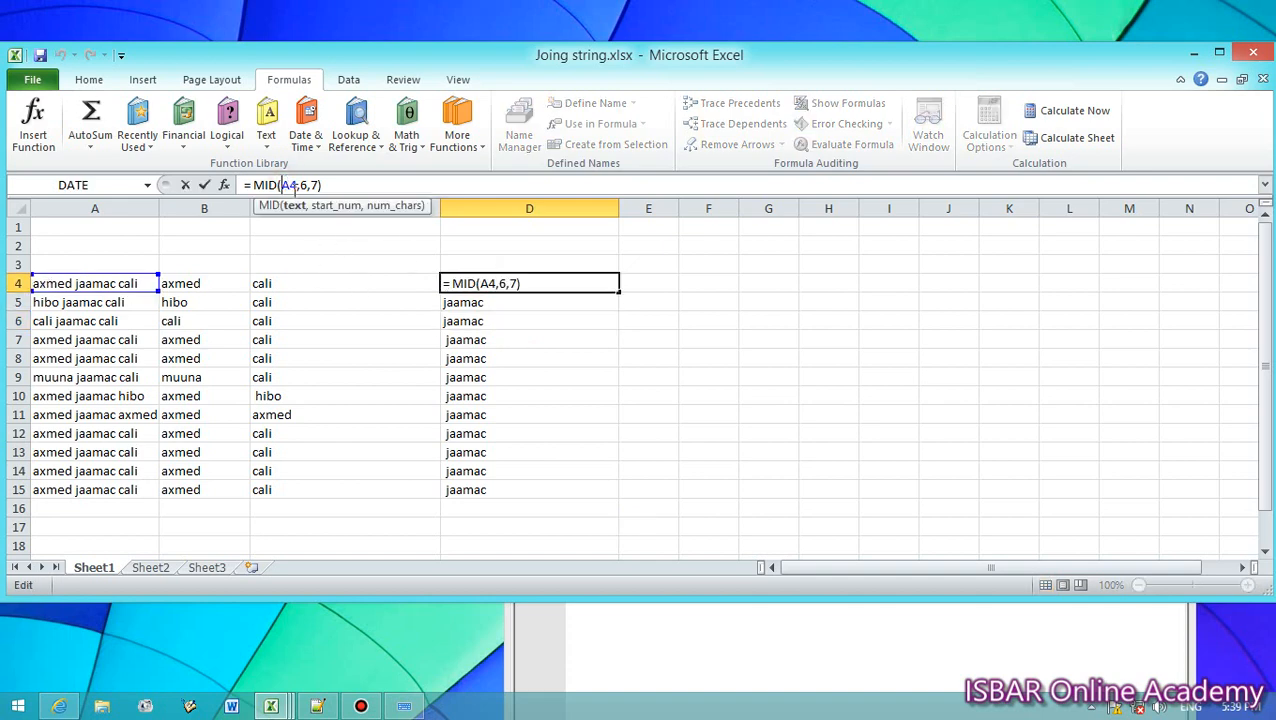
left_click(302, 185)
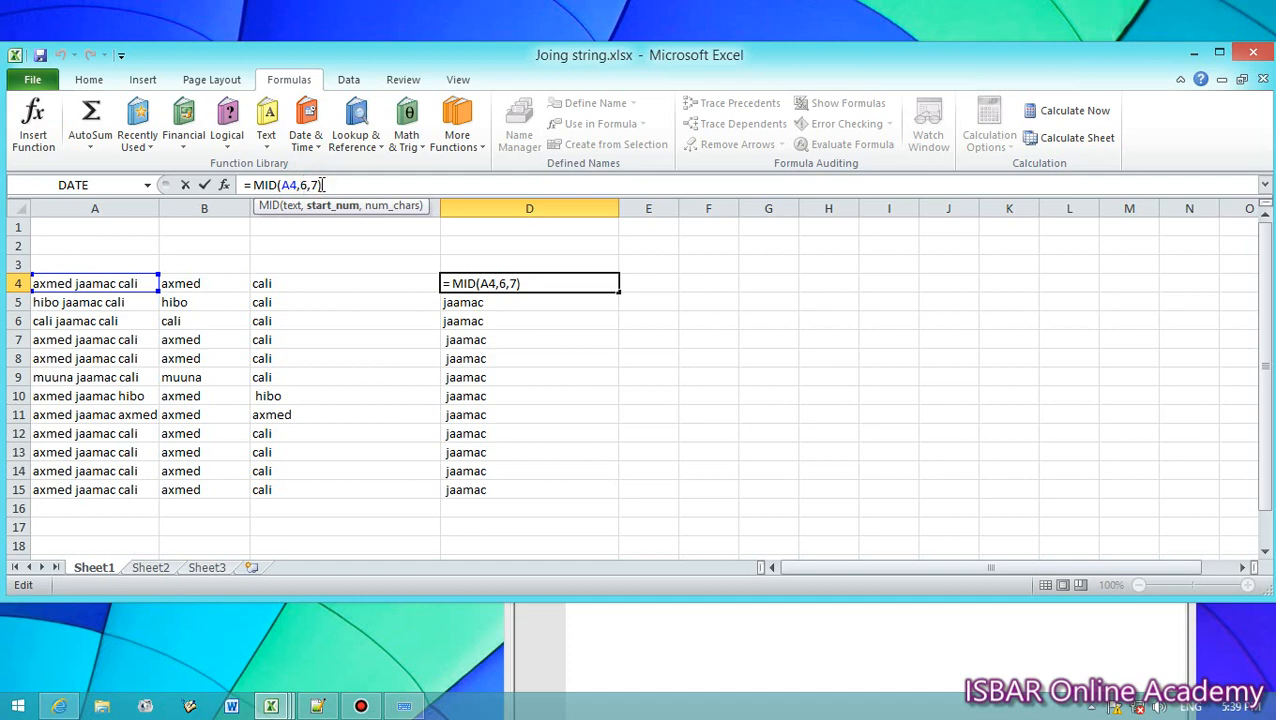
left_click(322, 185)
left_click(313, 185)
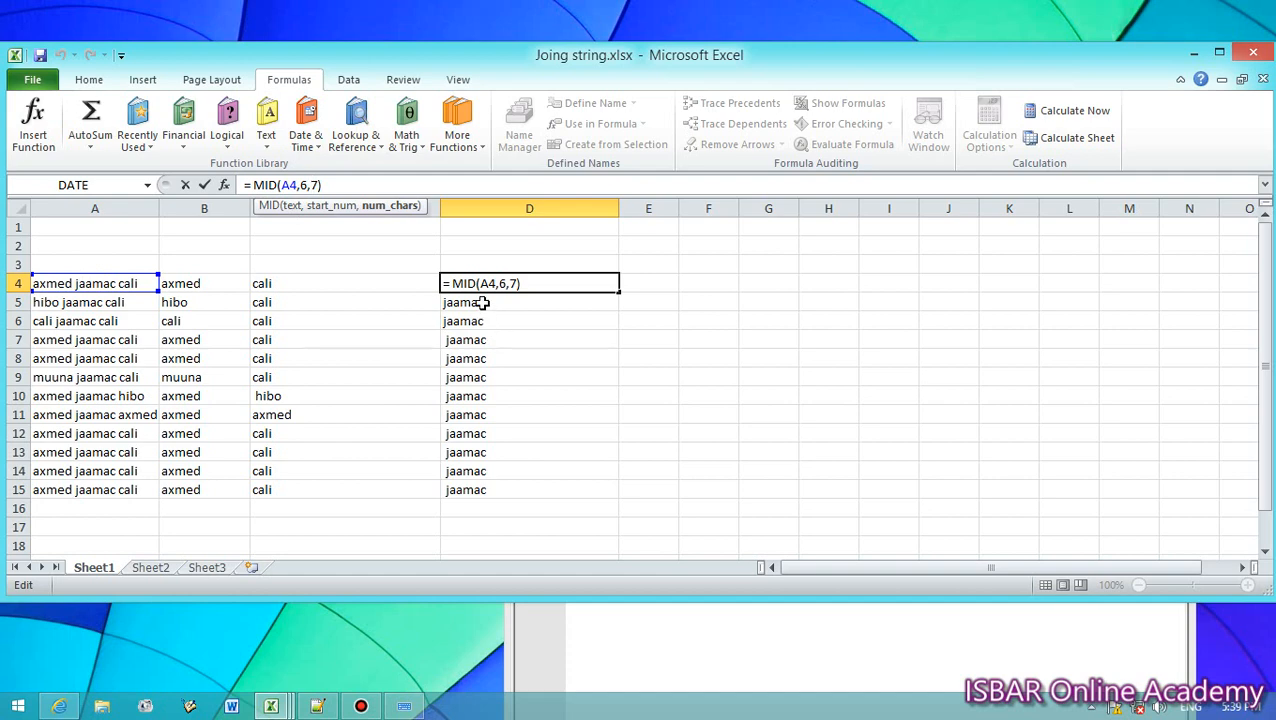
- Undo the accidental change to the MID formula in D4
key("Return")
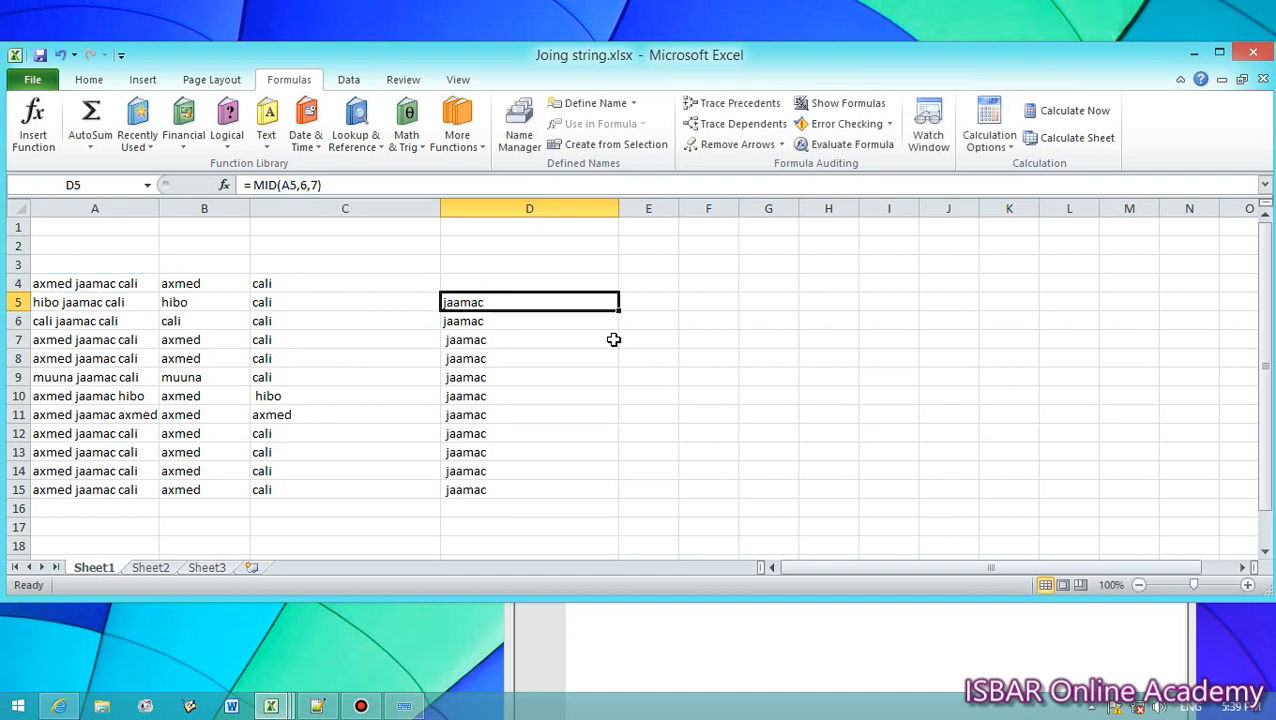
left_click(536, 287)
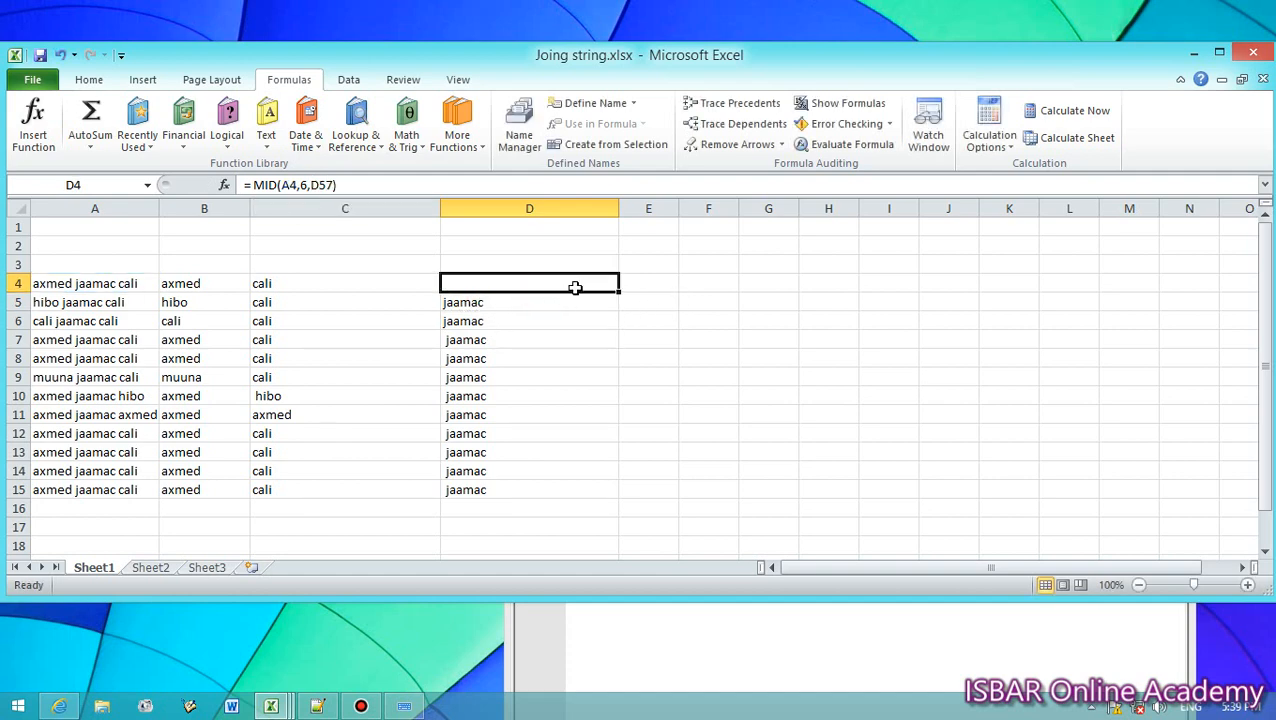
key("ctrl+z")
left_click(783, 376)
left_click(527, 285)
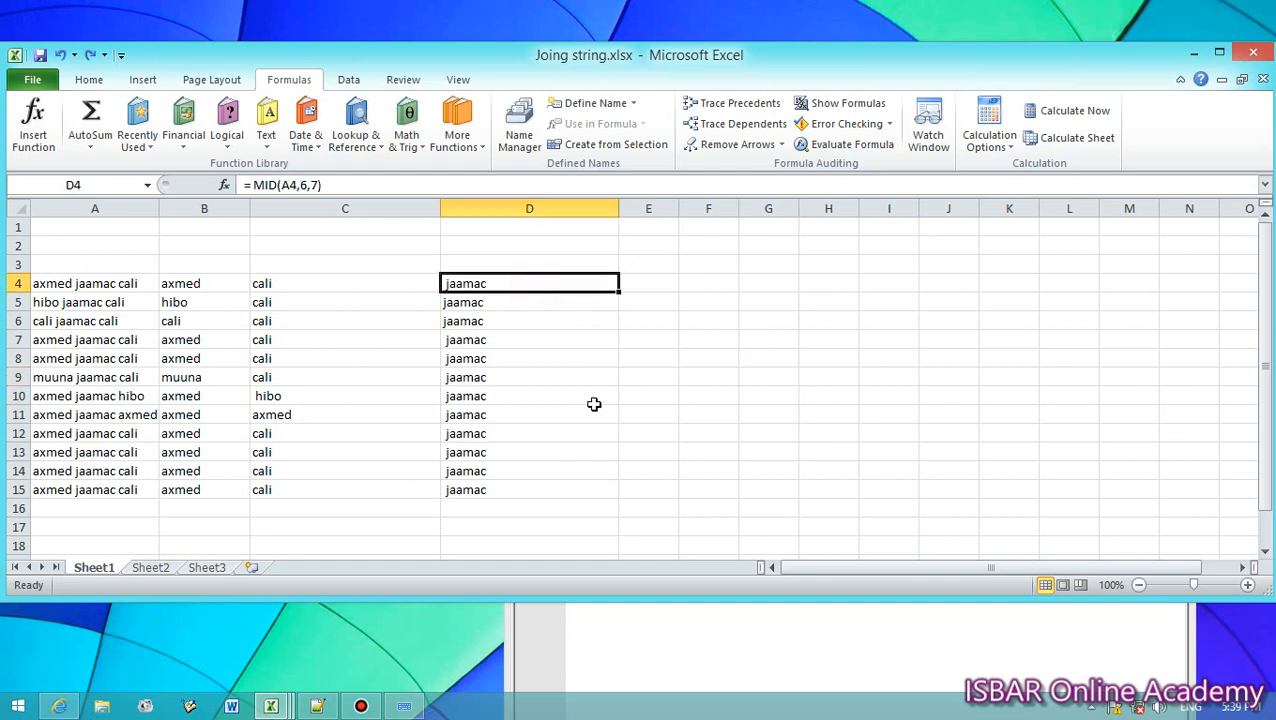
- Look at the formula in D4 once more and switch to the function notes in Notepad++
left_click(293, 180)
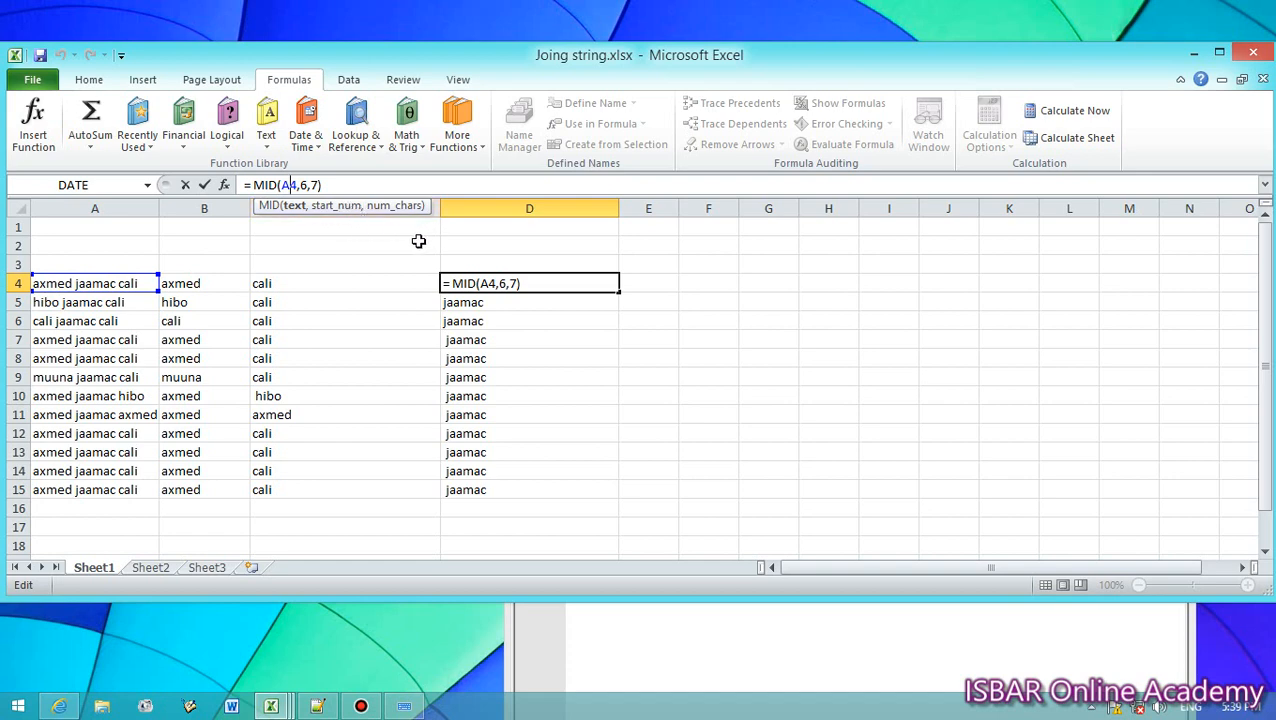
left_click(692, 474)
key("alt+Tab")
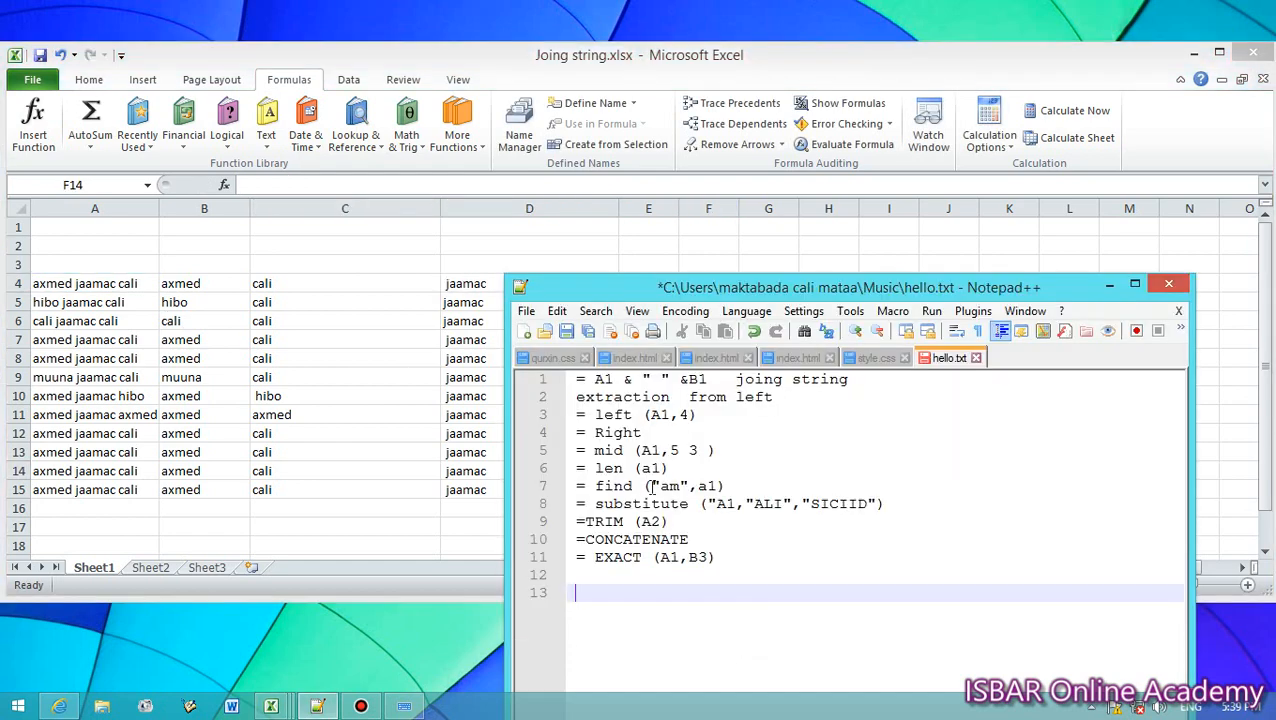
- Switch to Excel and enter the formula = LEN(A4) in E4 to count the characters of the full name
key("alt+Tab")
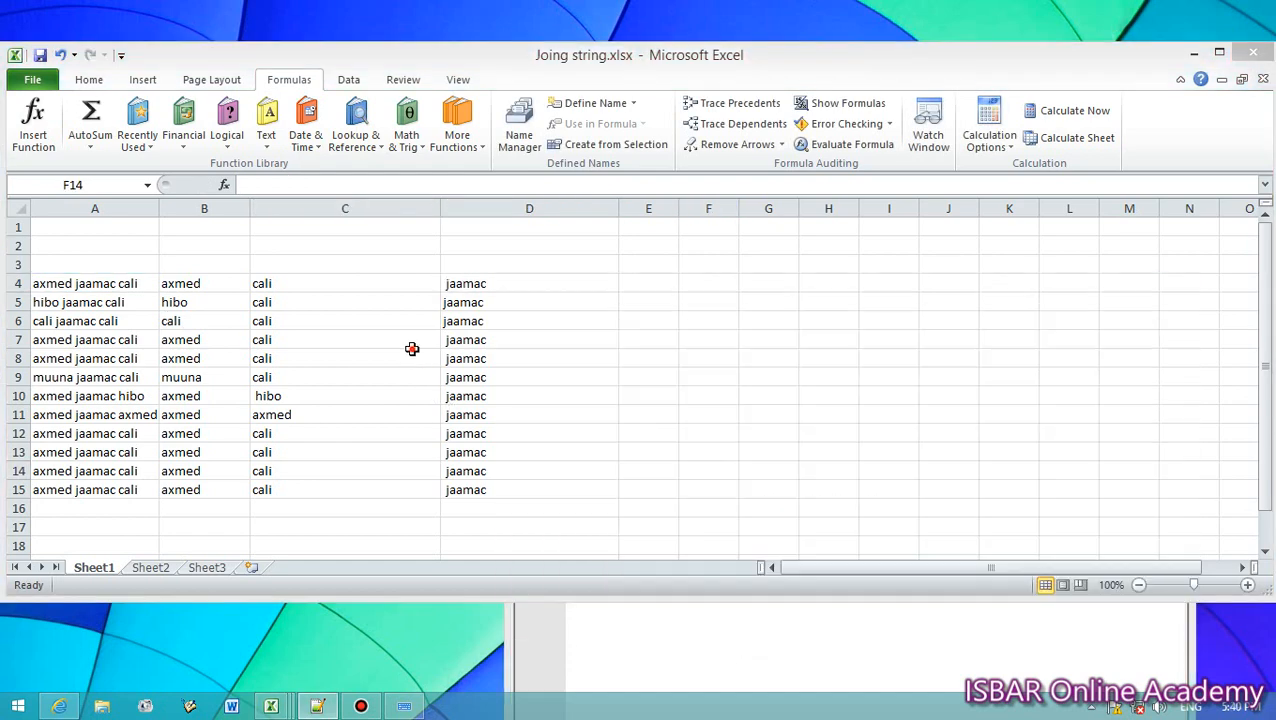
left_click(650, 285)
type("=")
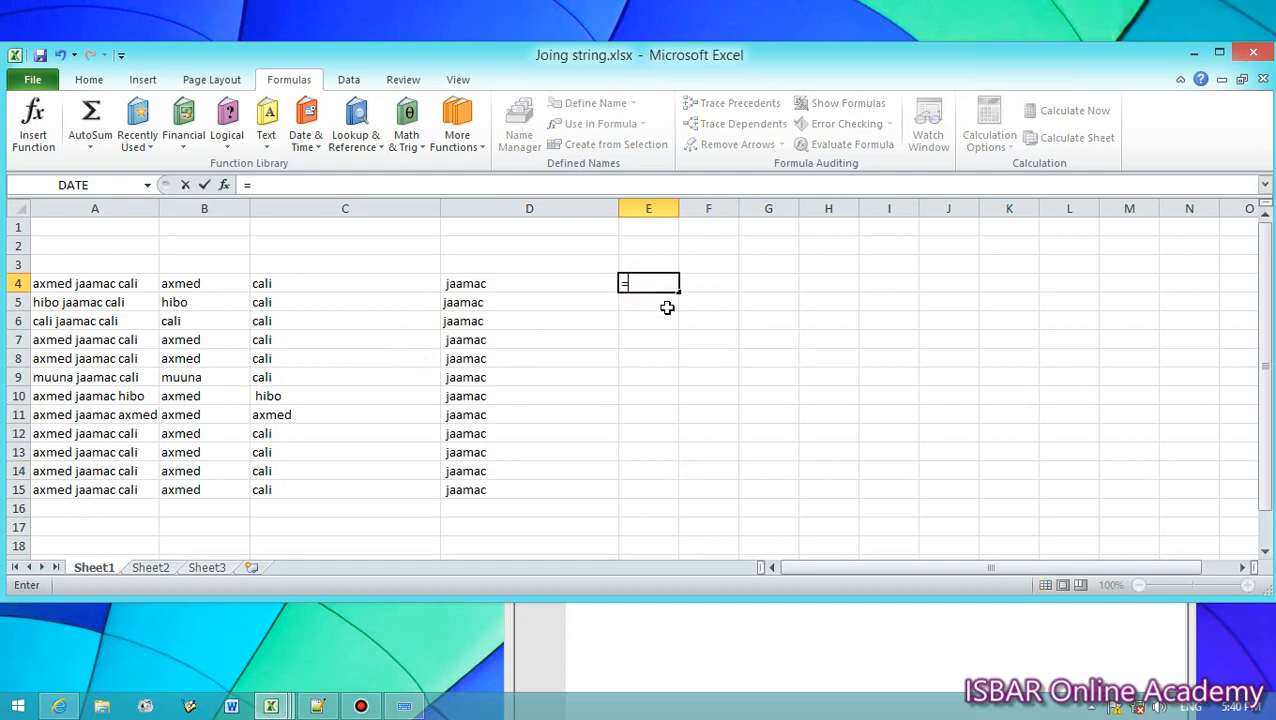
type("LEN")
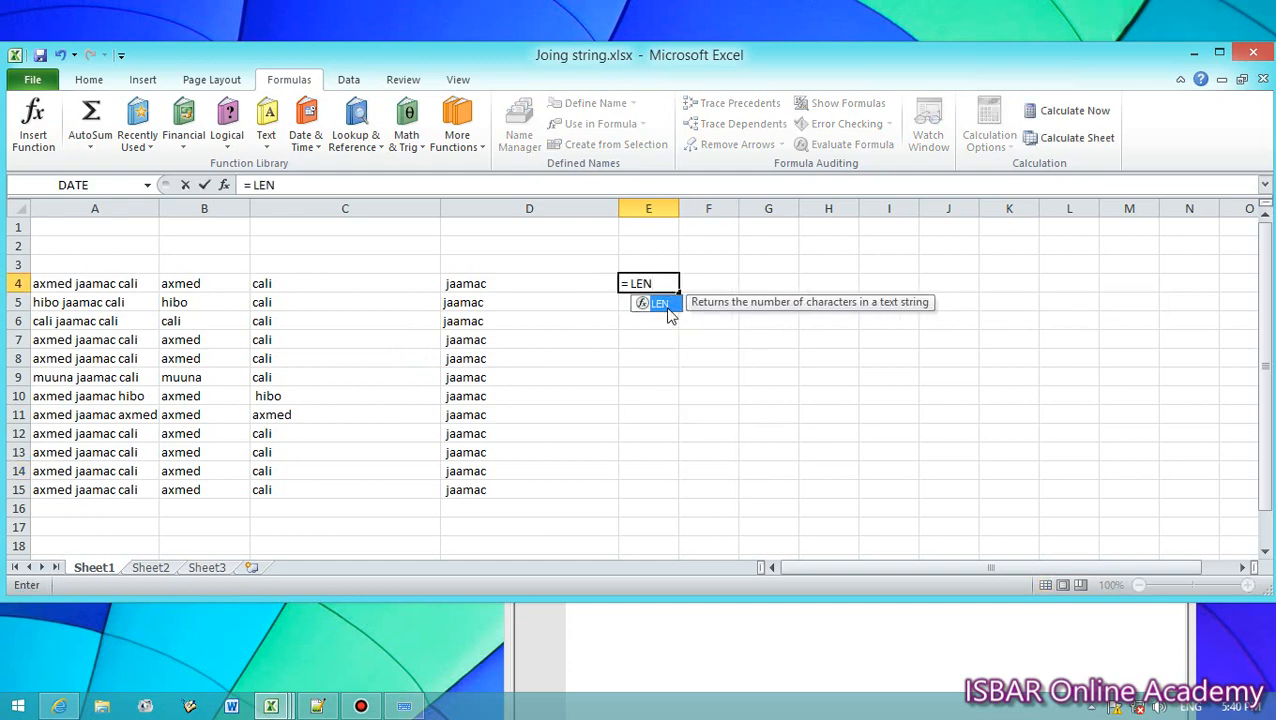
type("(")
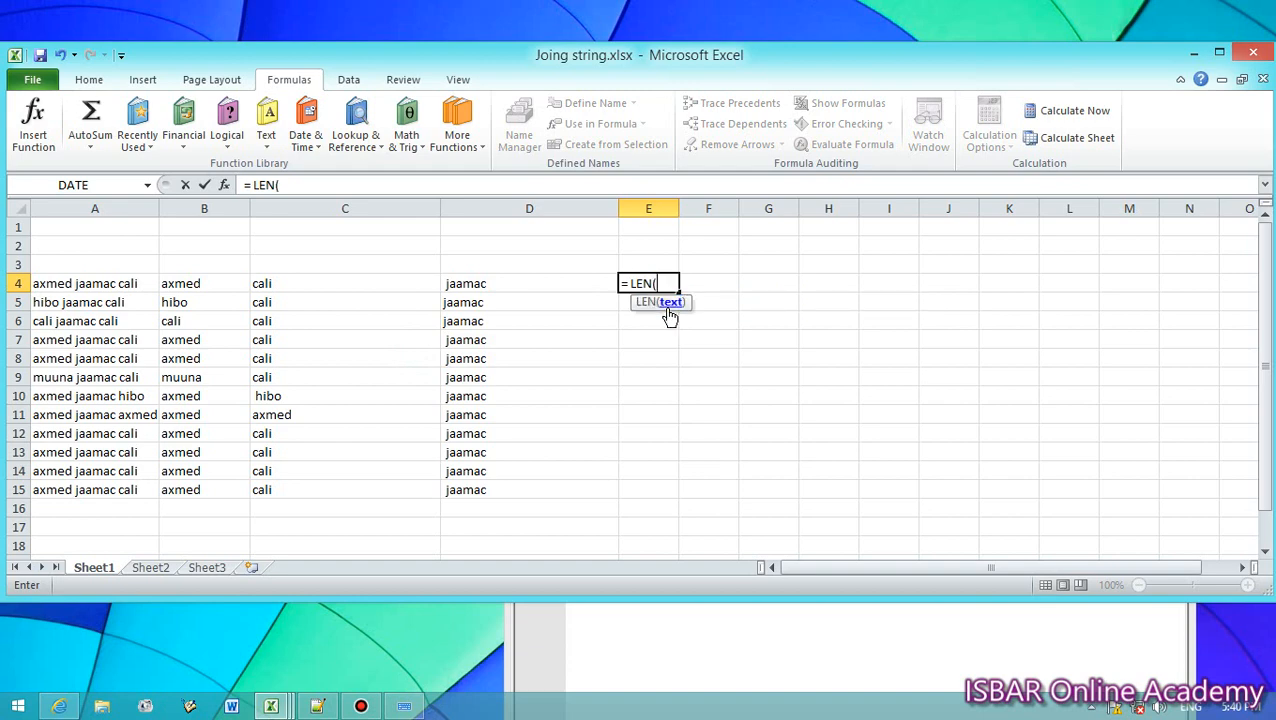
type("a")
key("BackSpace")
type("A")
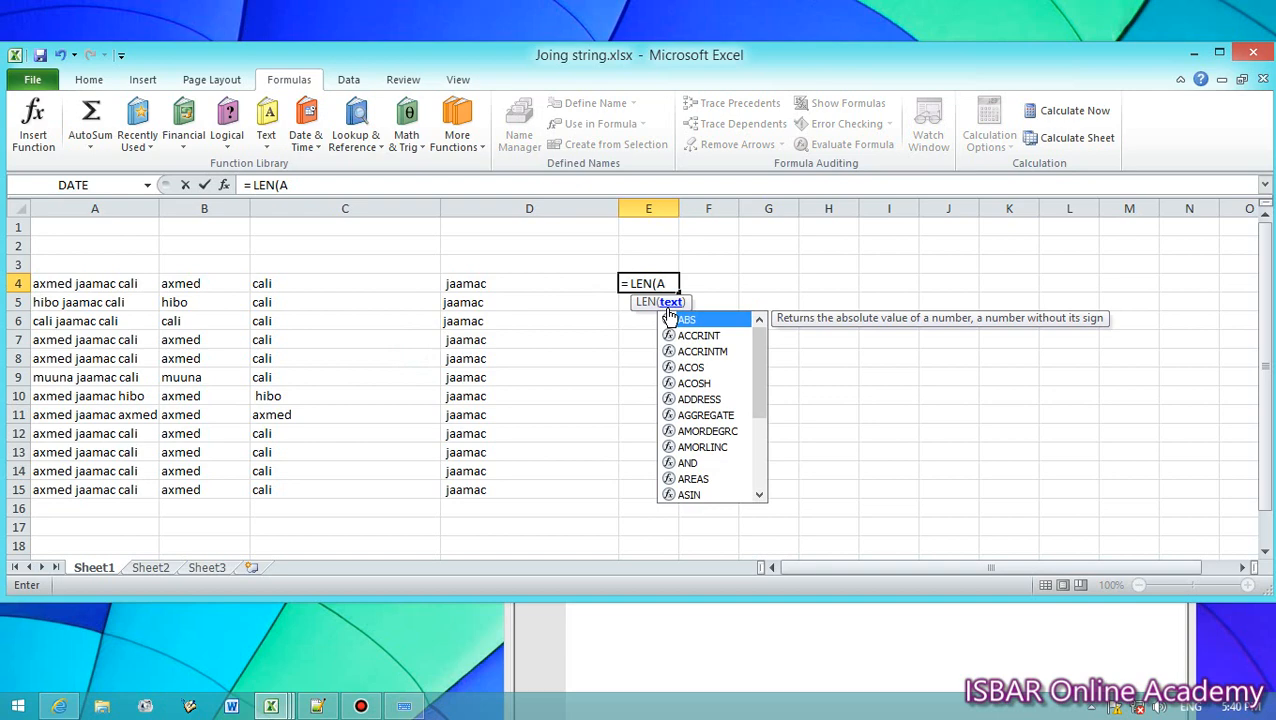
type("4")
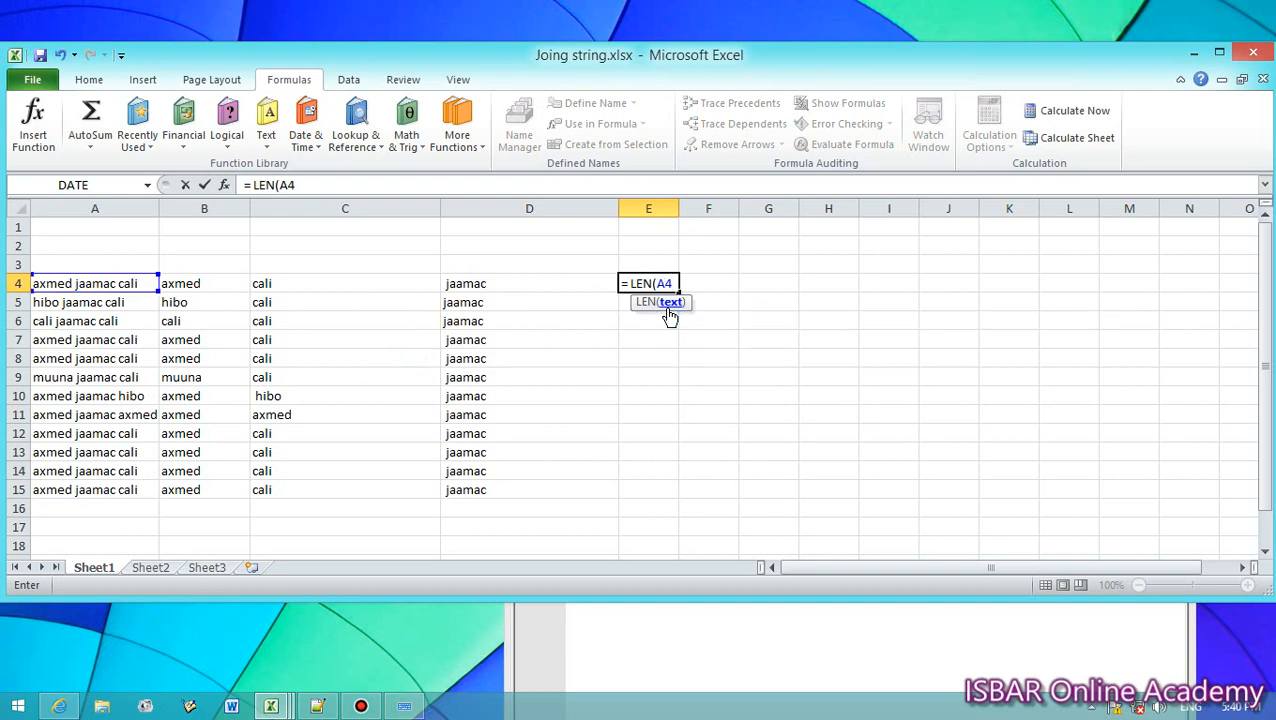
type(")")
key("Return")
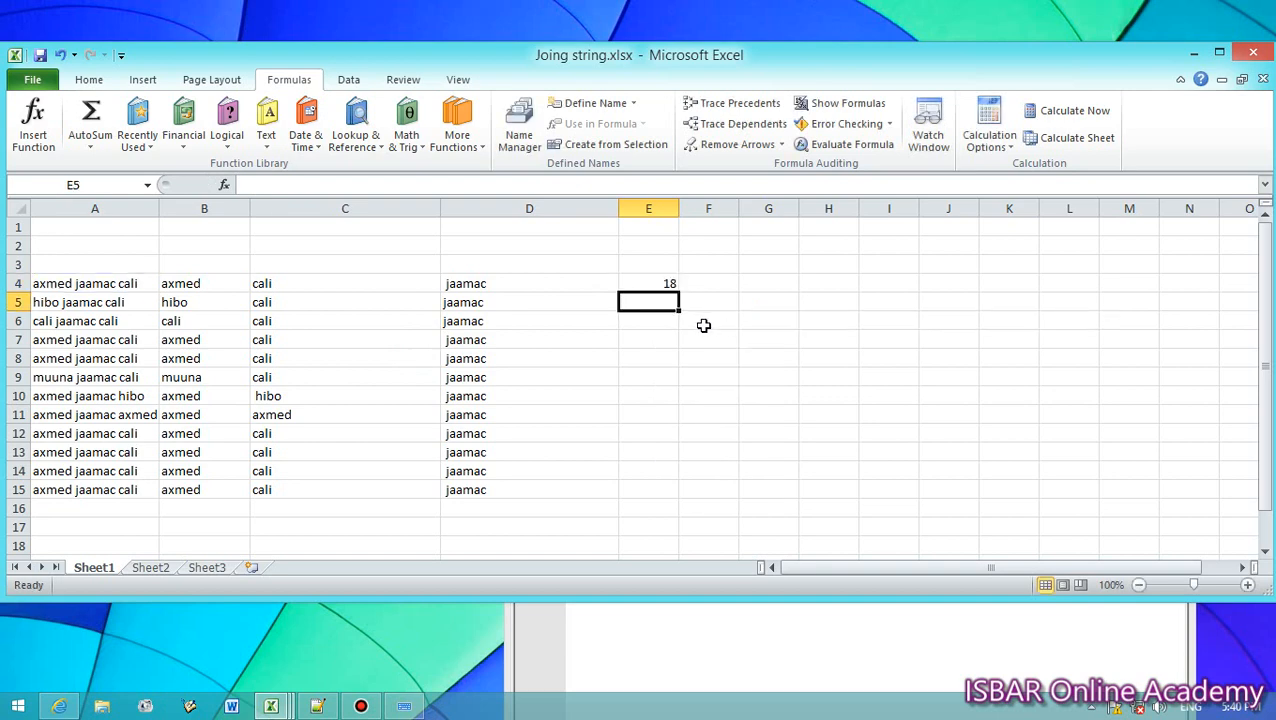
- Fill the LEN formula from E4 down to E15
left_click(670, 284)
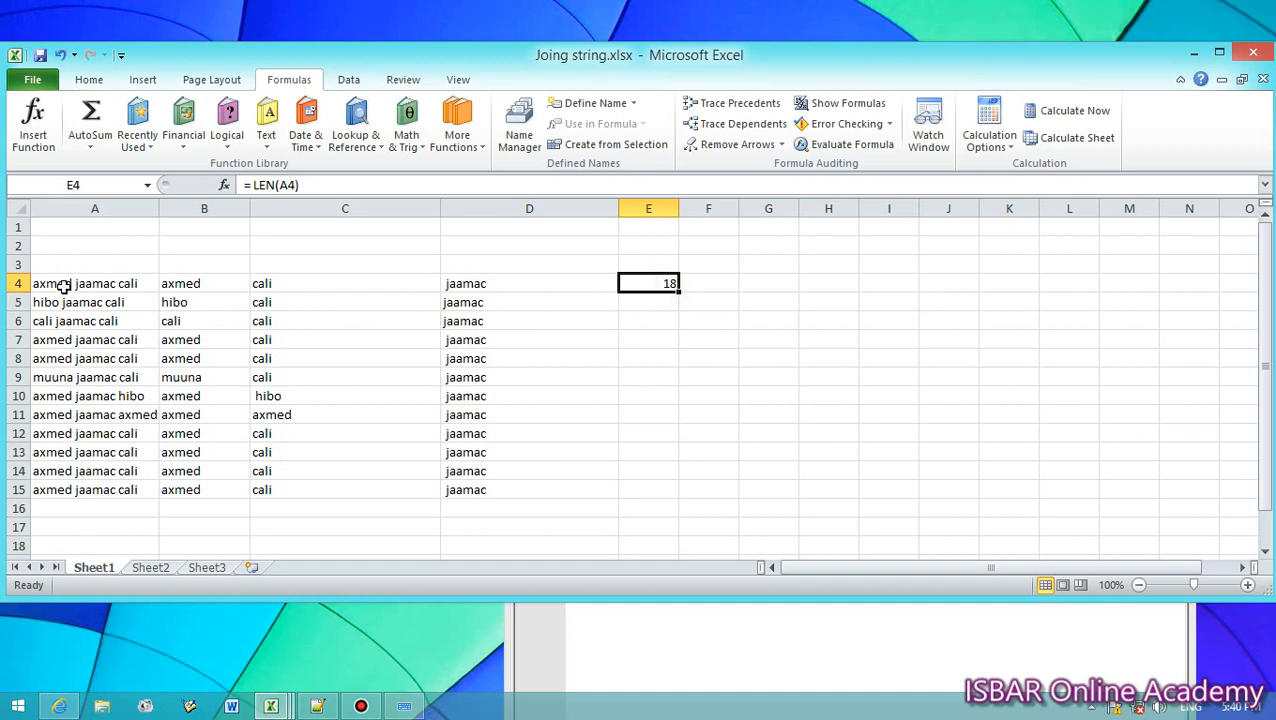
left_click_drag(676, 289, 658, 500)
left_click(736, 456)
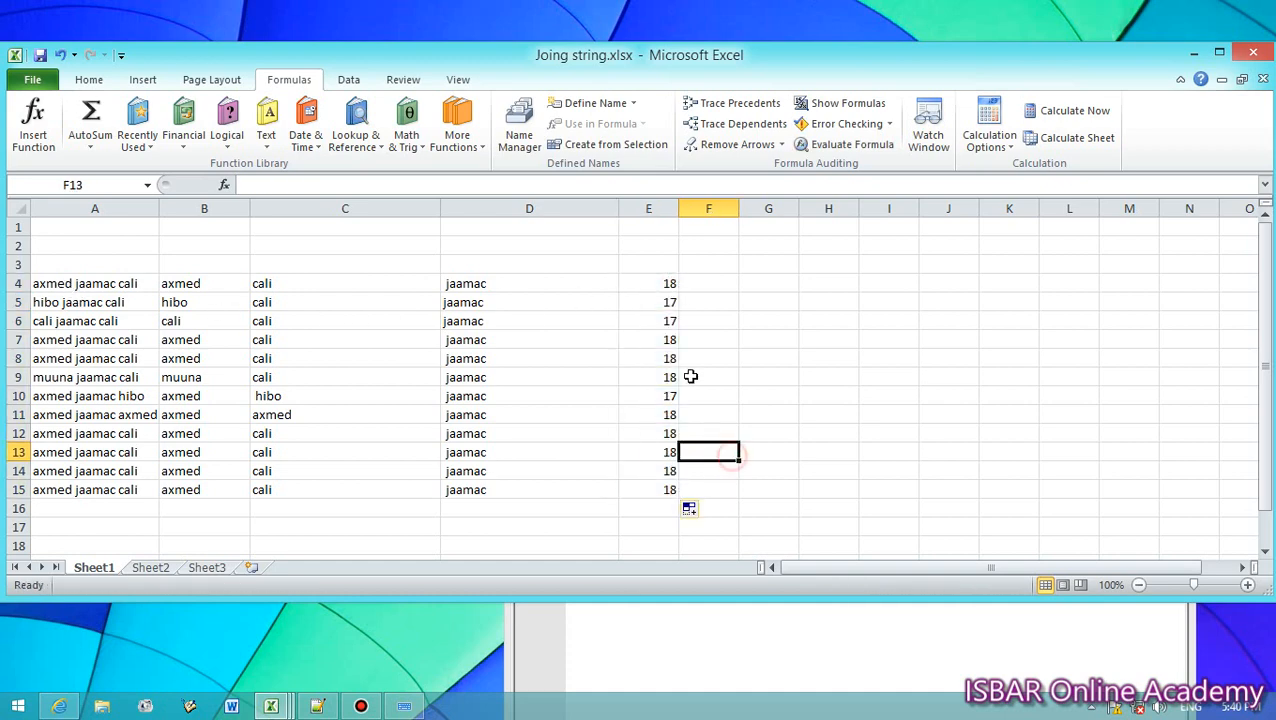
- Append an extra name in capitals to the full name in A5
left_click(670, 318)
left_click(100, 300)
double_click(136, 302)
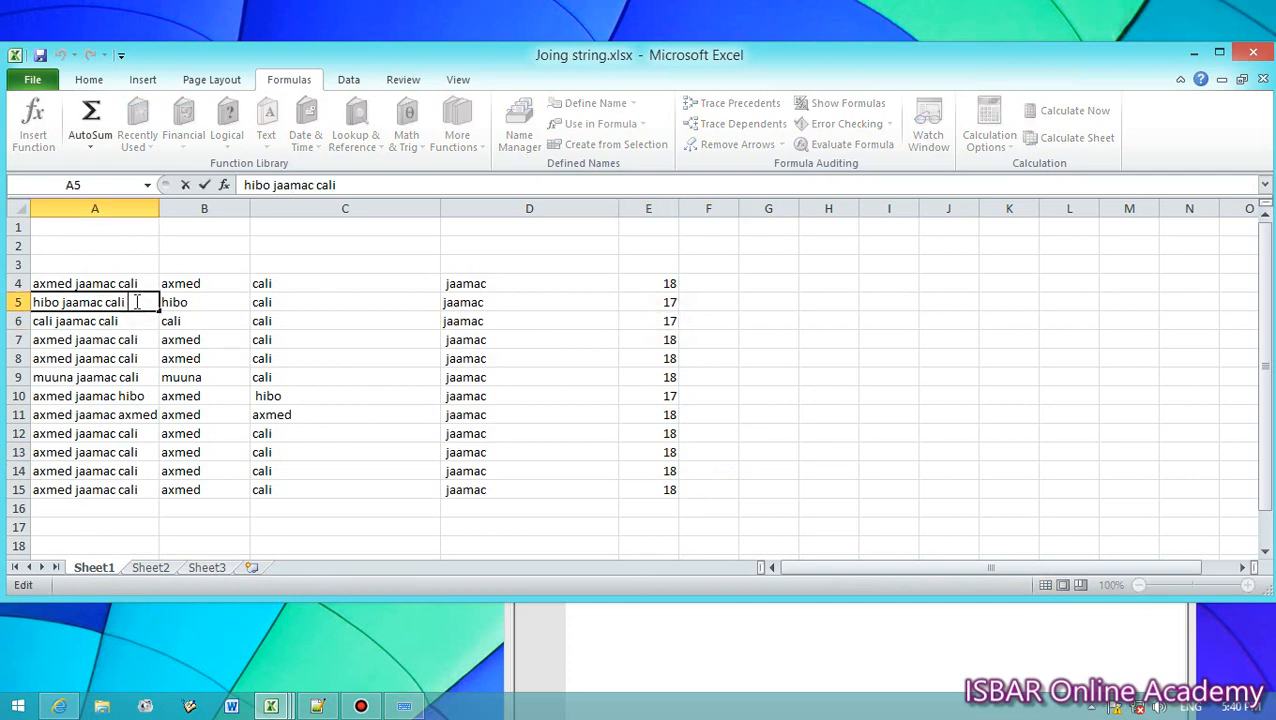
type("NUUR")
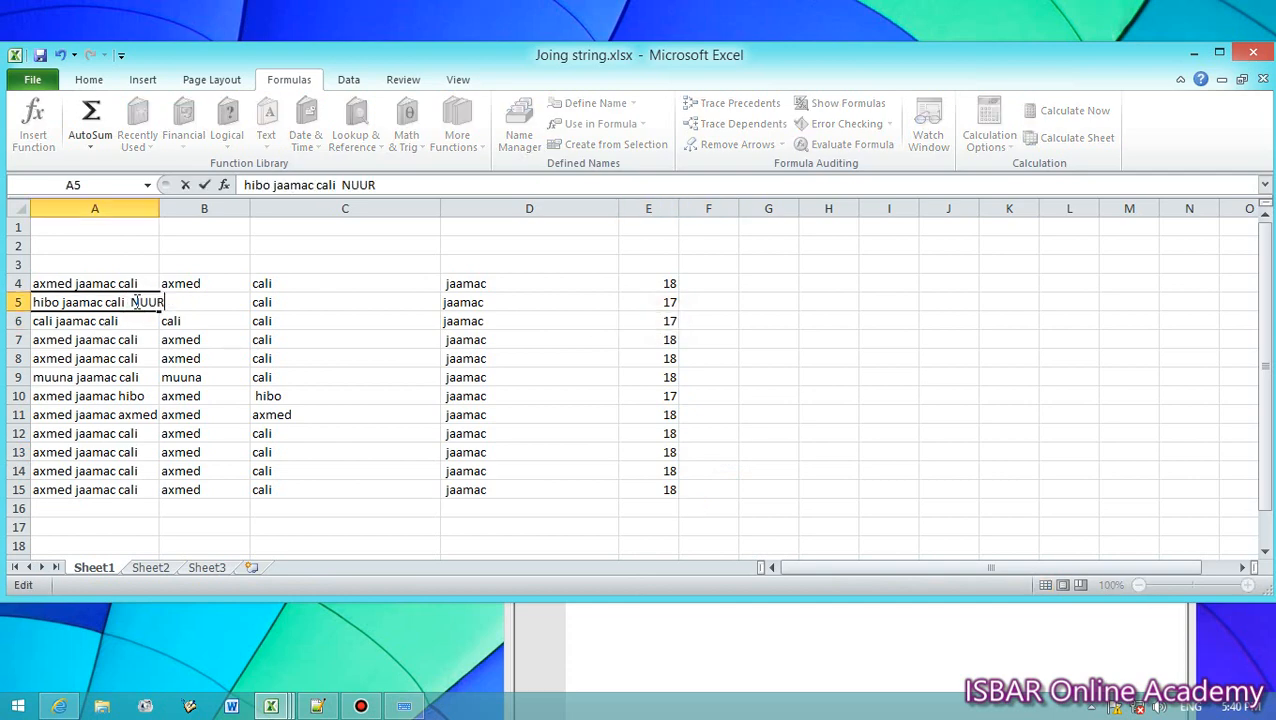
left_click(828, 414)
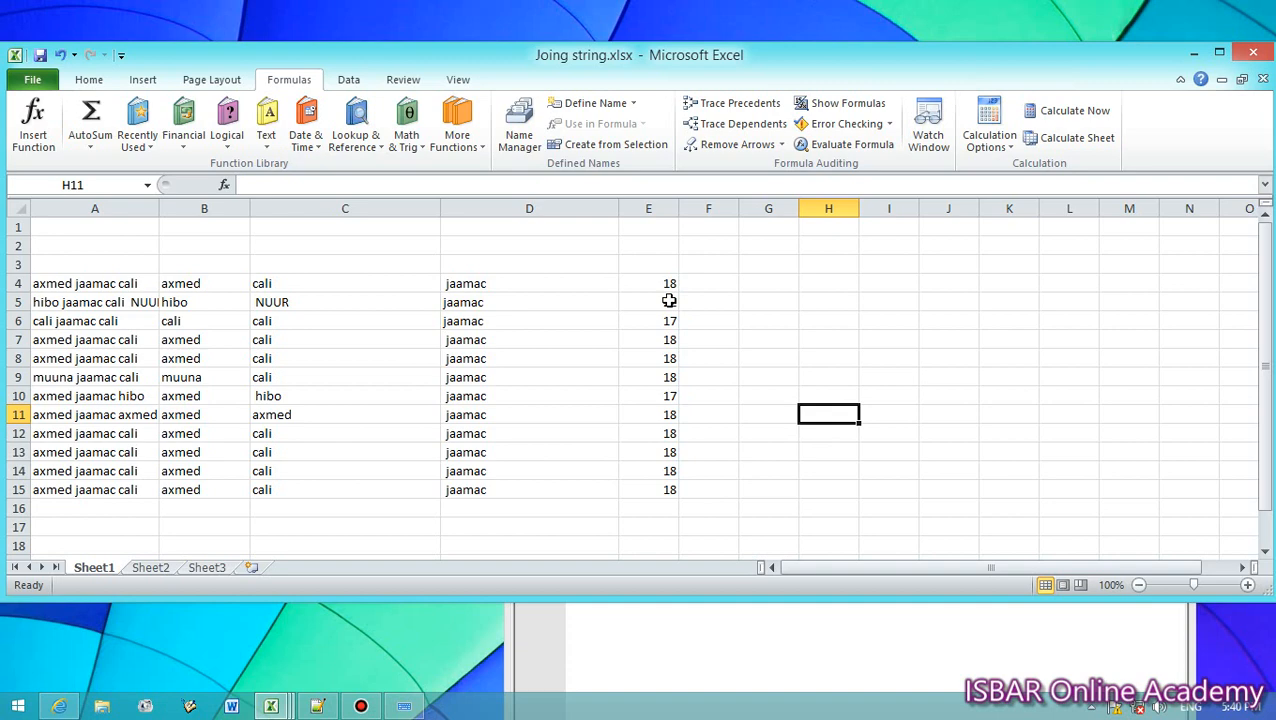
- Replace the last name in A6 with three names in capitals
left_click(110, 322)
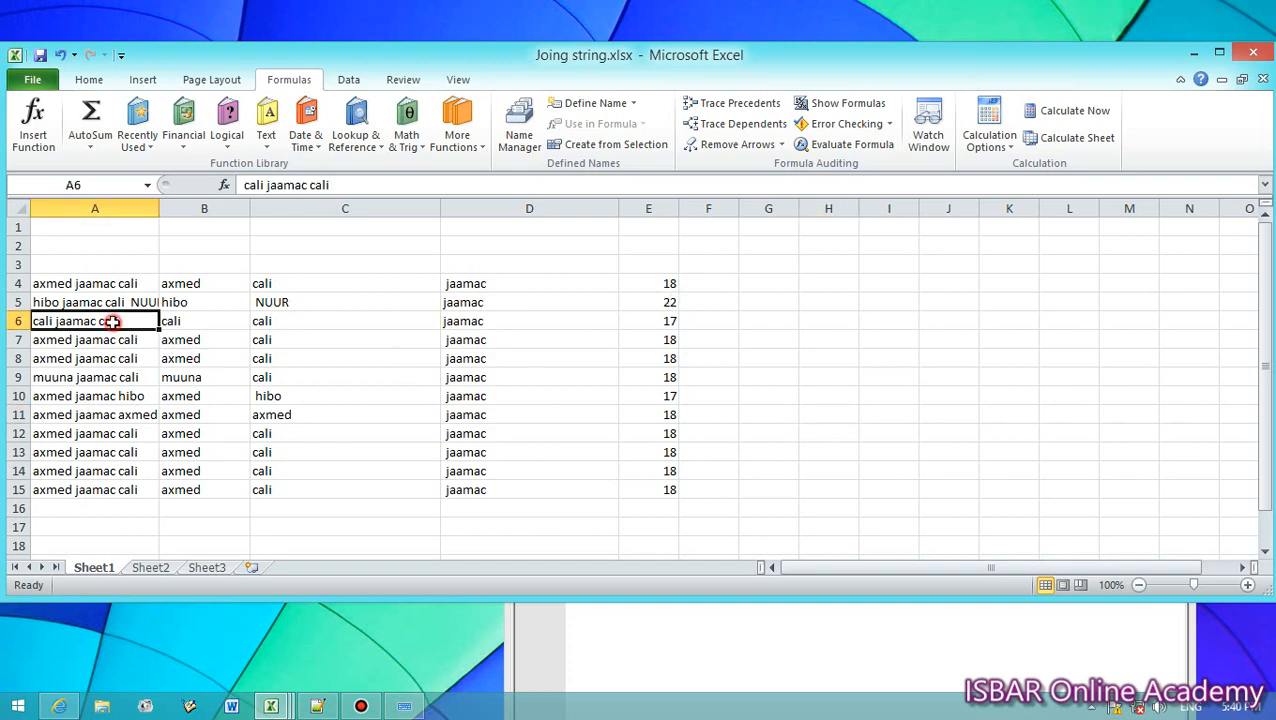
double_click(122, 321)
left_click_drag(124, 321, 100, 328)
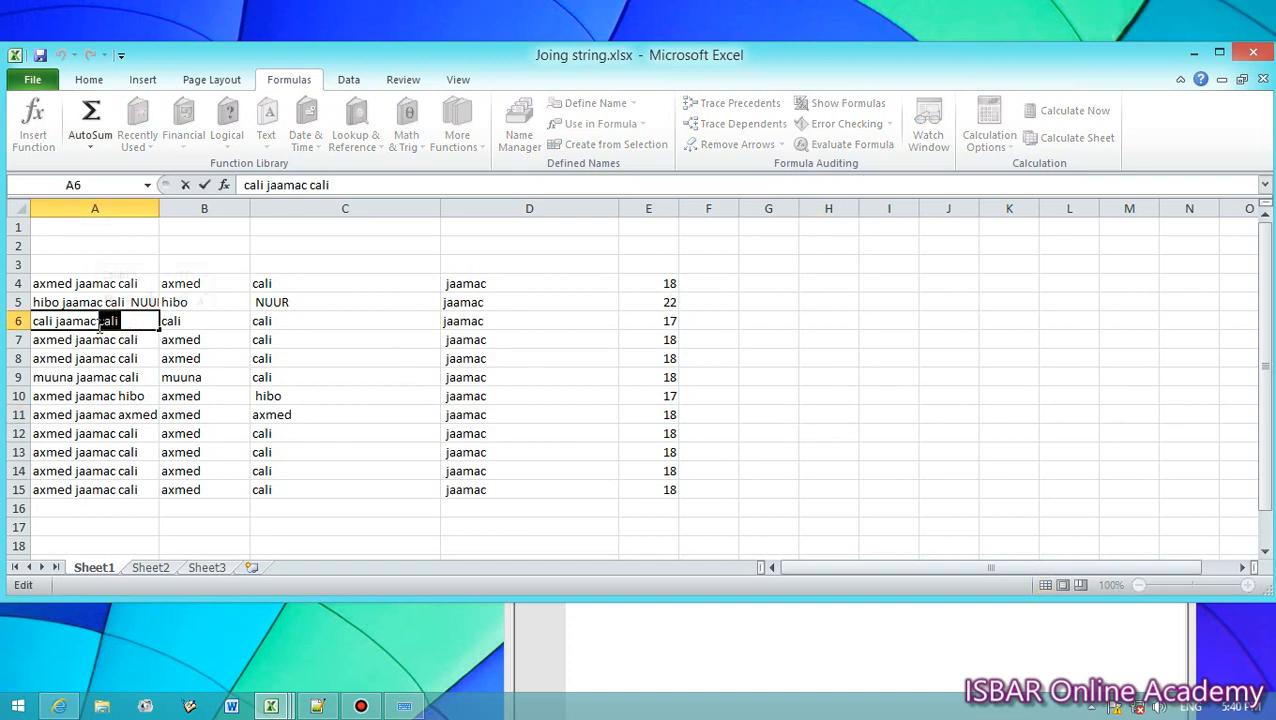
type("MUXUMED CAL")
type("I JAAMAC")
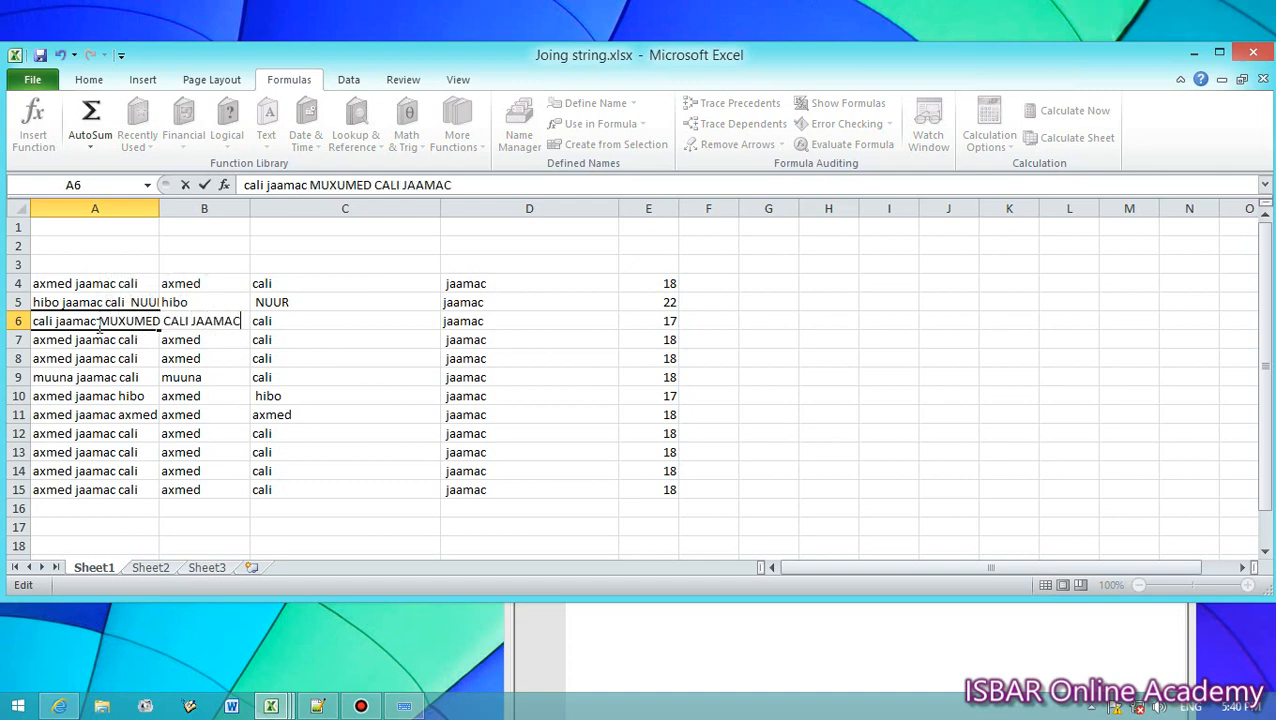
left_click(948, 452)
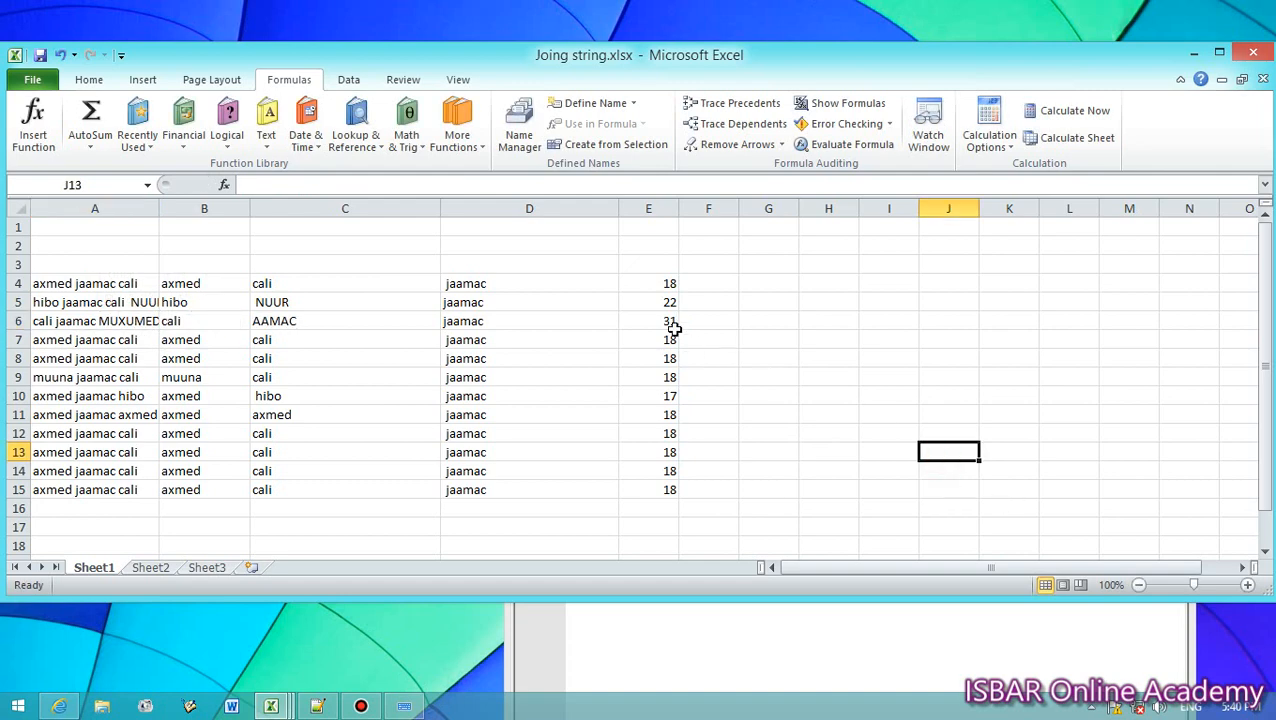
- Widen column A so the longest full name fits
left_click(670, 325)
left_click_drag(159, 208, 263, 208)
left_click(883, 415)
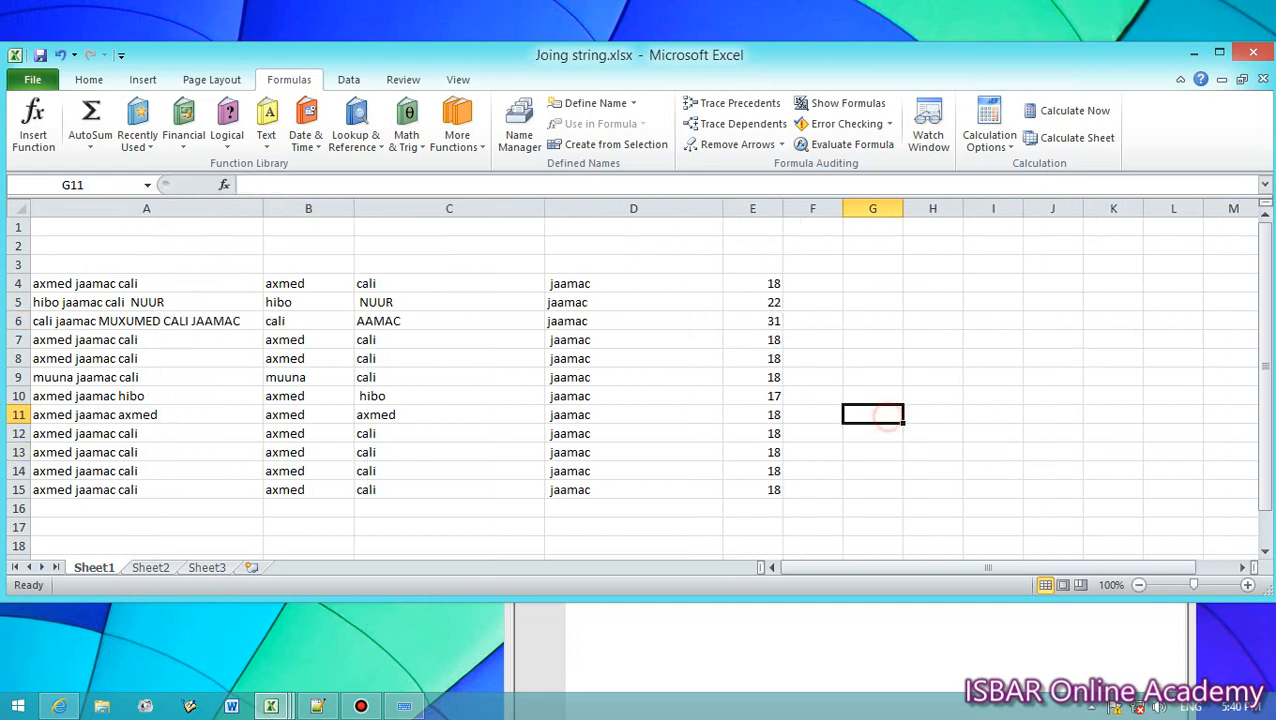
- Examine the LEN formulas in E6 and E4 against the full names in column A
left_click(124, 438)
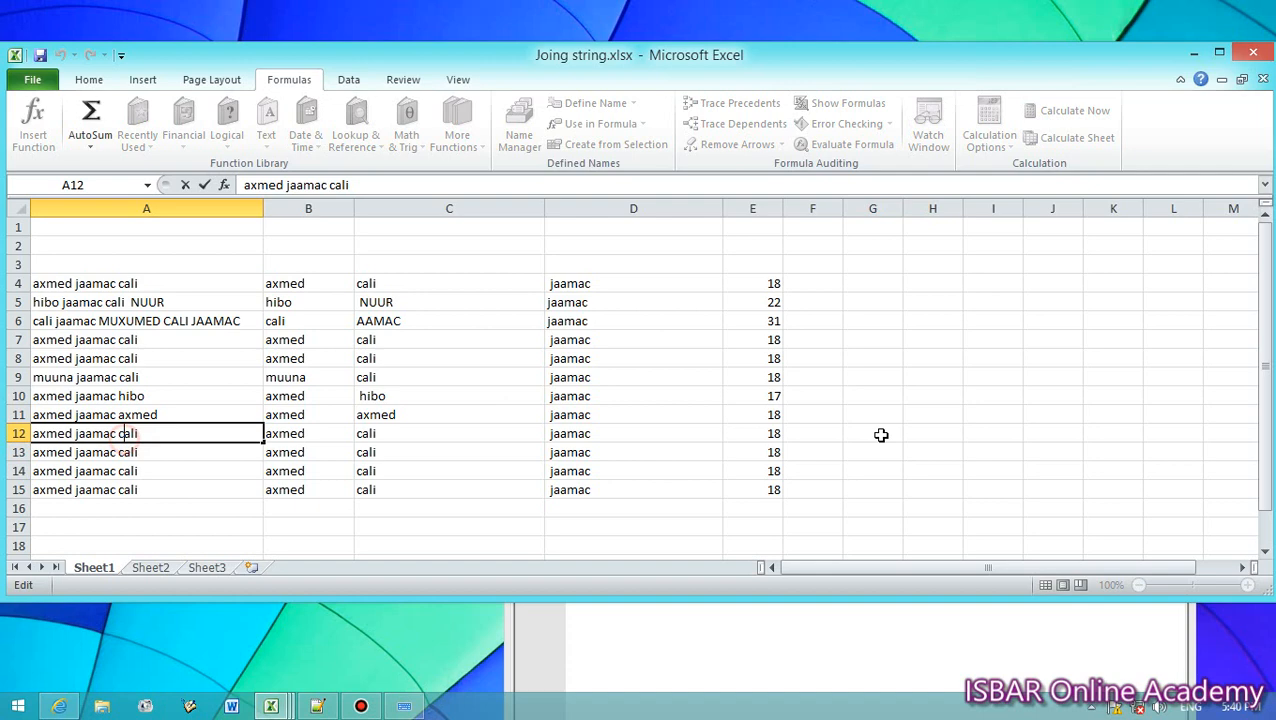
left_click(770, 316)
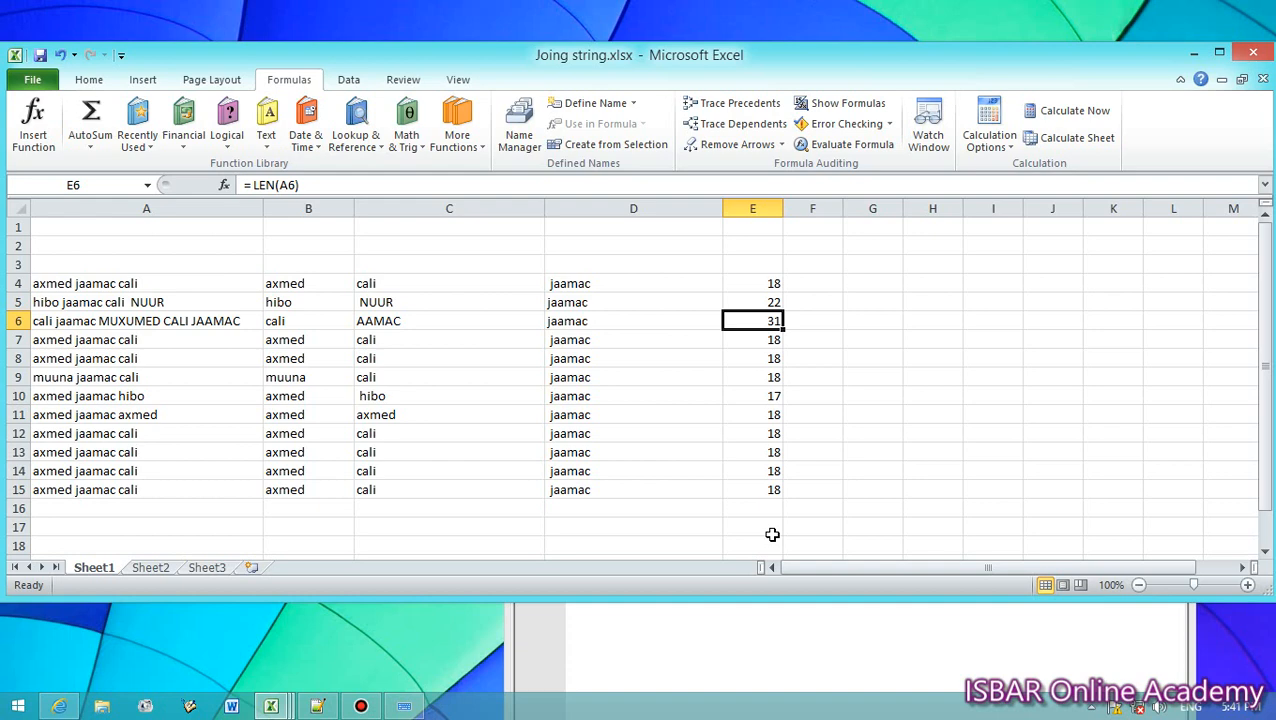
left_click(776, 281)
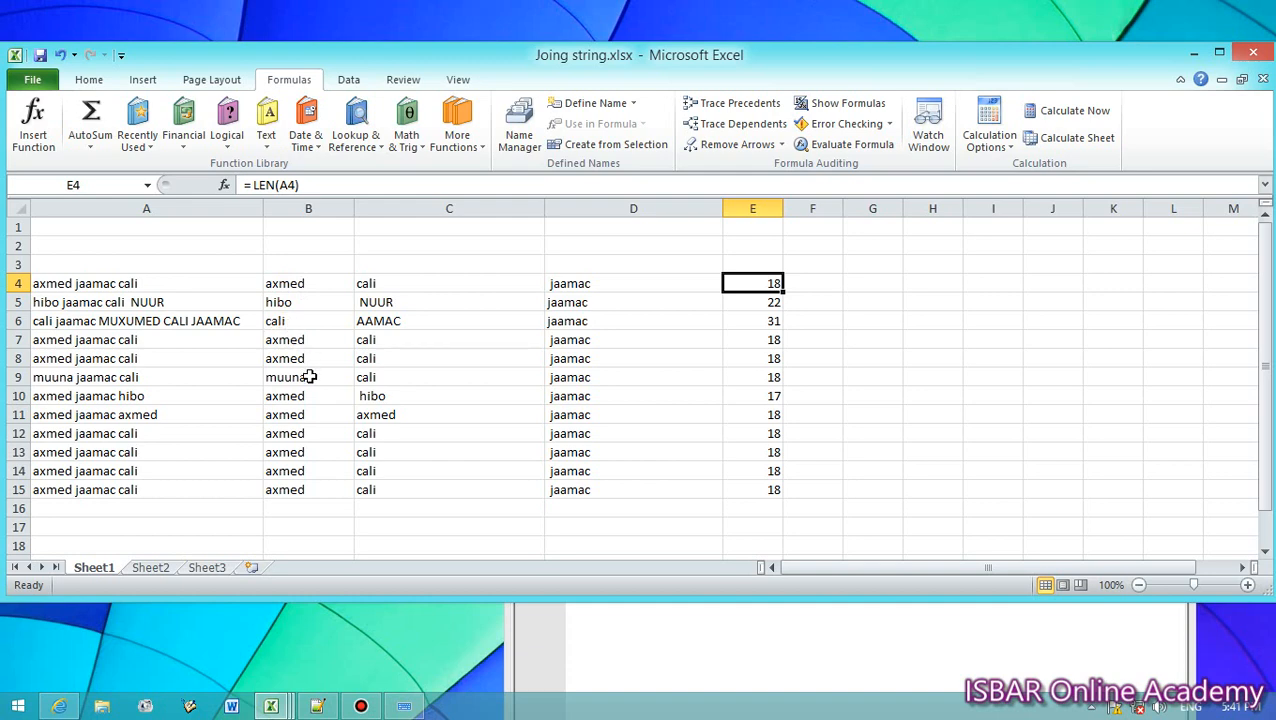
left_click(837, 348)
- Try to enter = LEN(A4,B4) with two arguments in E4
left_click(765, 287)
type("= LEN(")
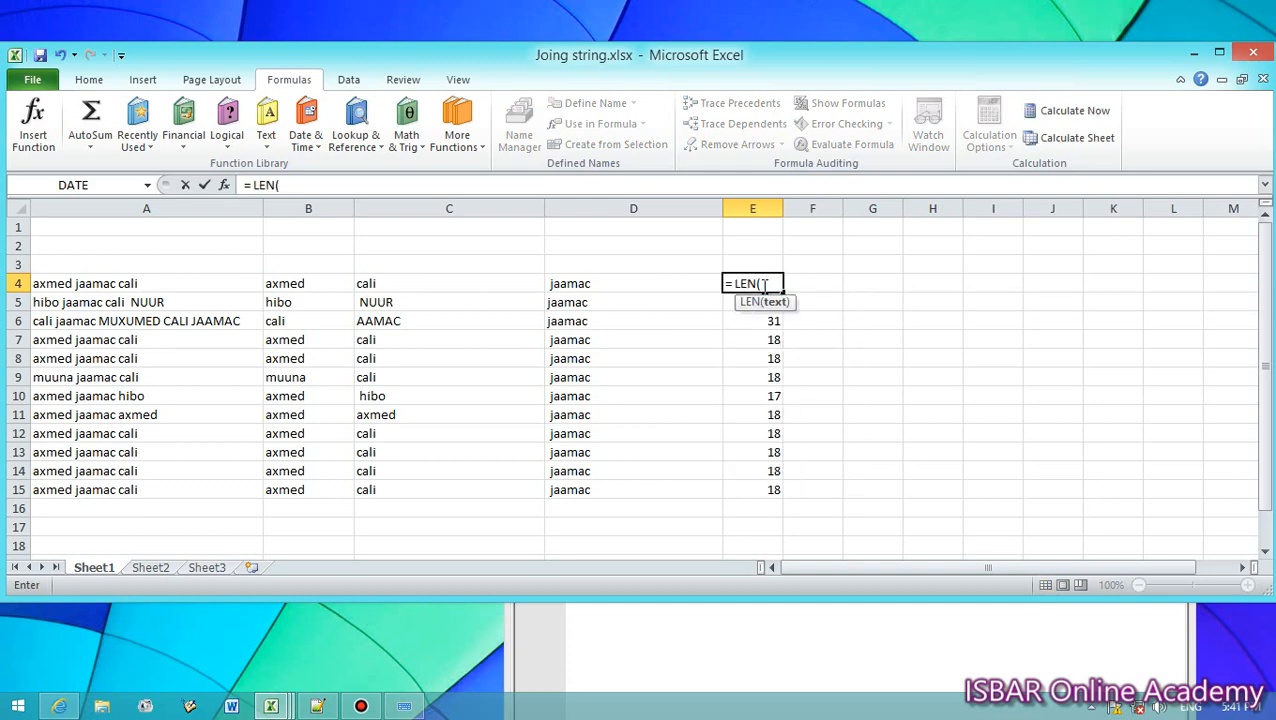
type("a")
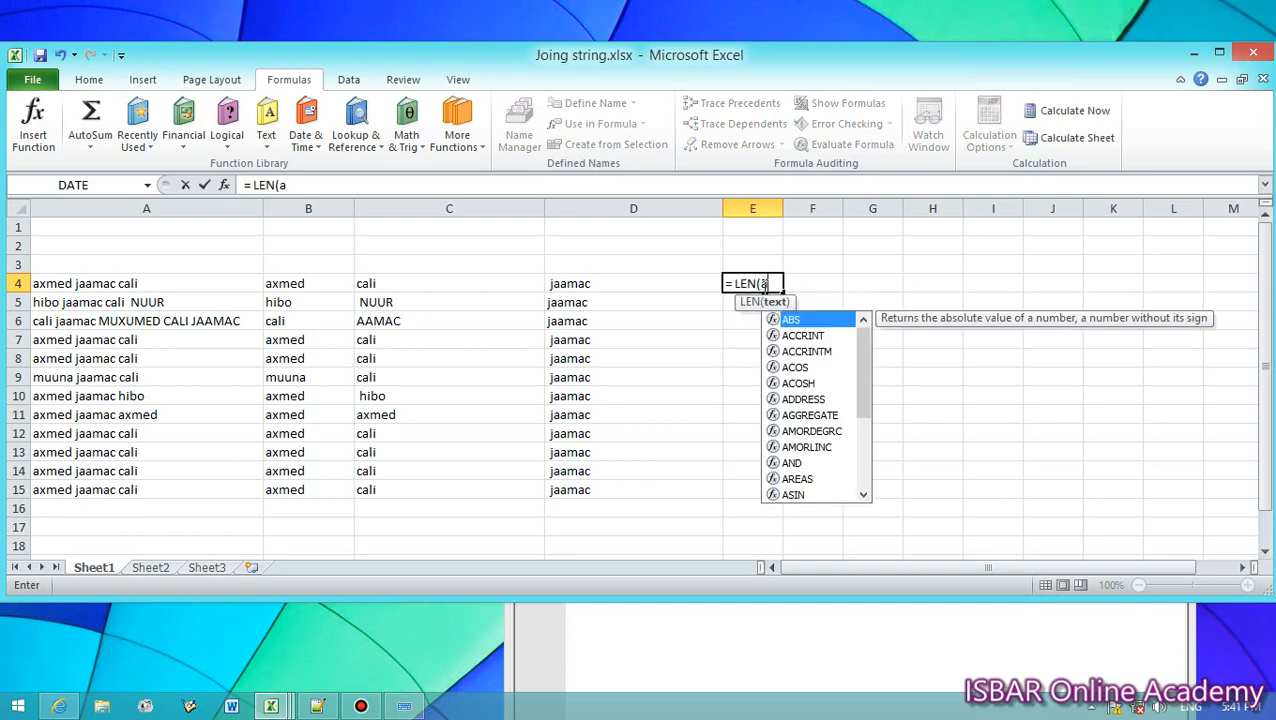
key("BackSpace")
type("A")
type("4,")
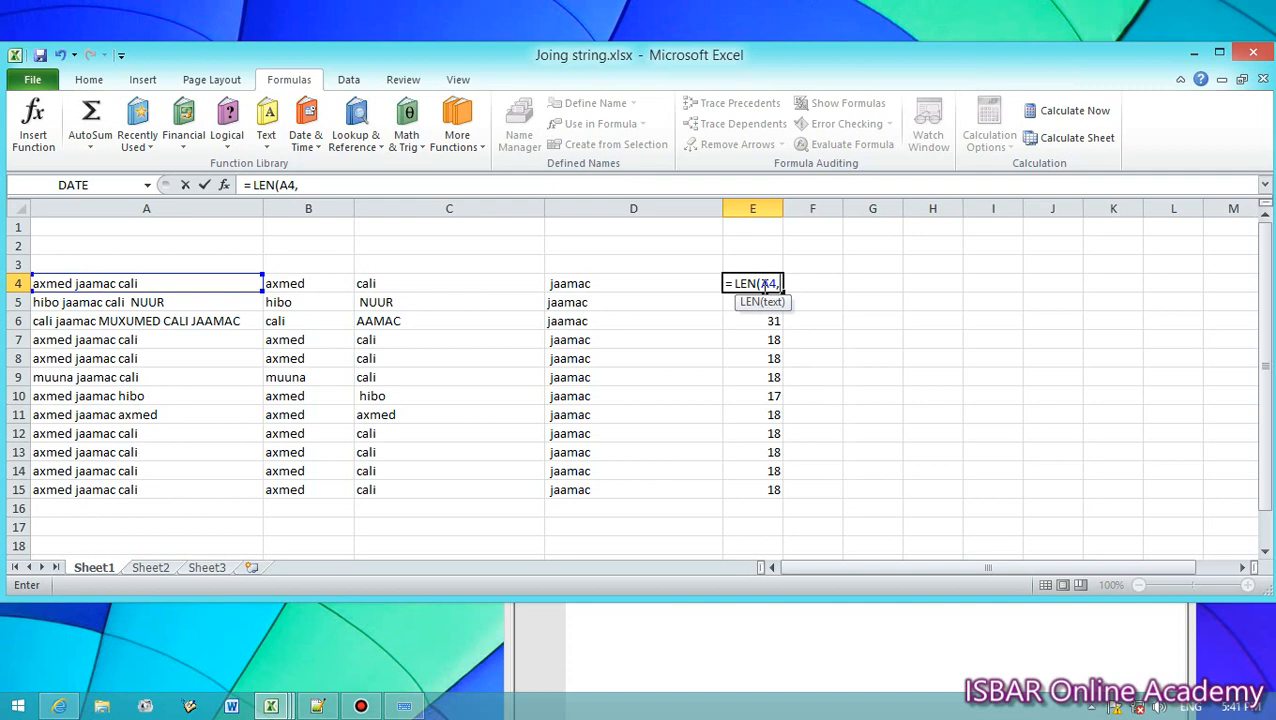
type("B4")
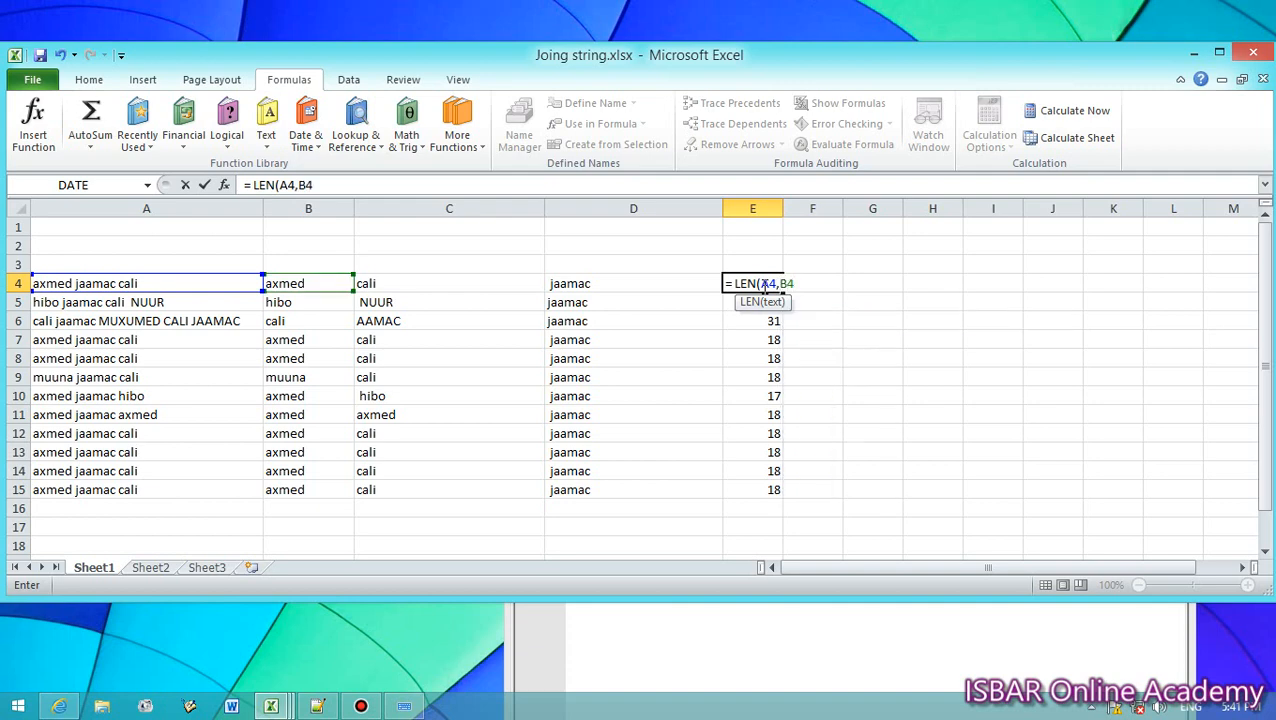
type(")")
key("Return")
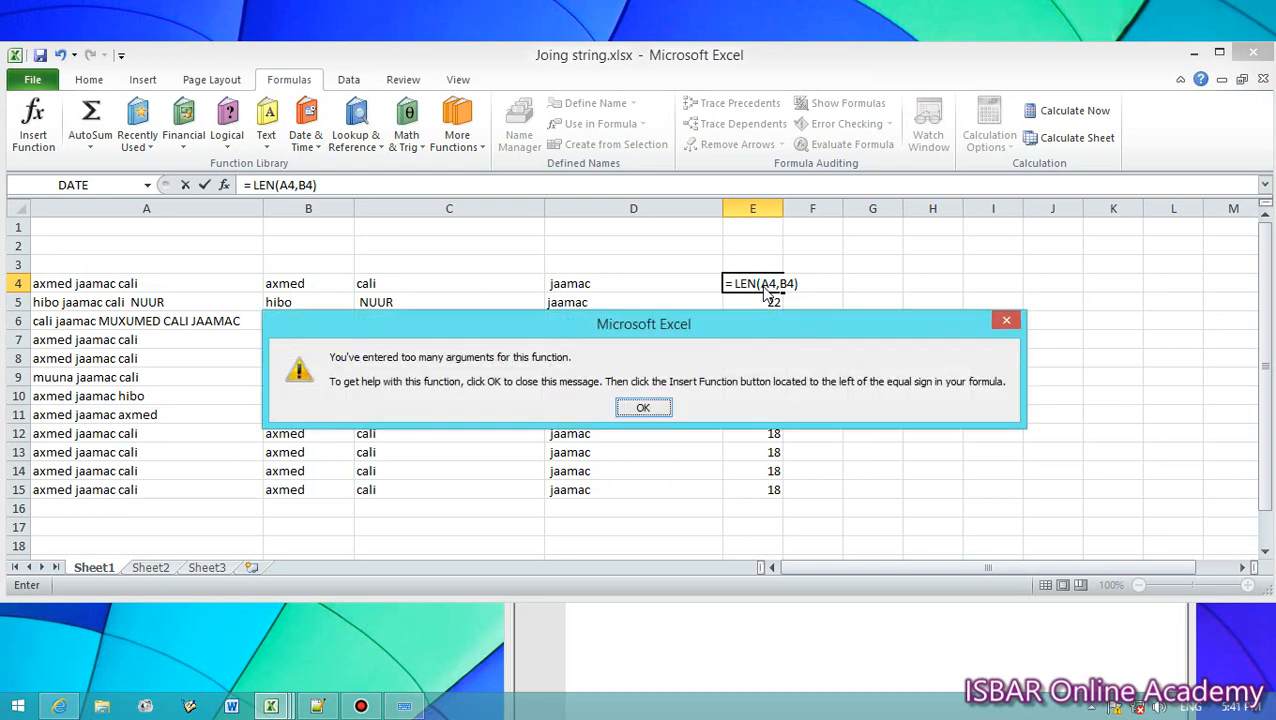
left_click(643, 408)
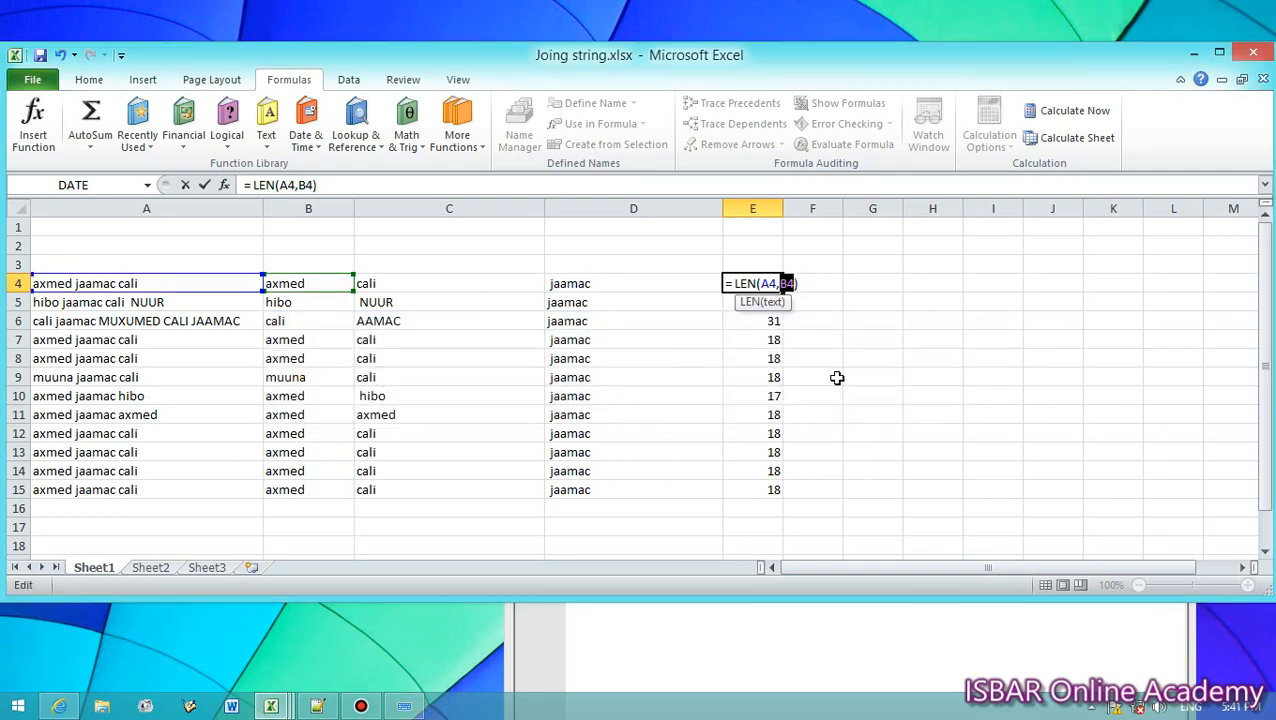
- Remove the B4 argument from the formula in E4 so it reads = LEN(A4)
key("Left")
key("BackSpace")
key("BackSpace")
key("BackSpace")
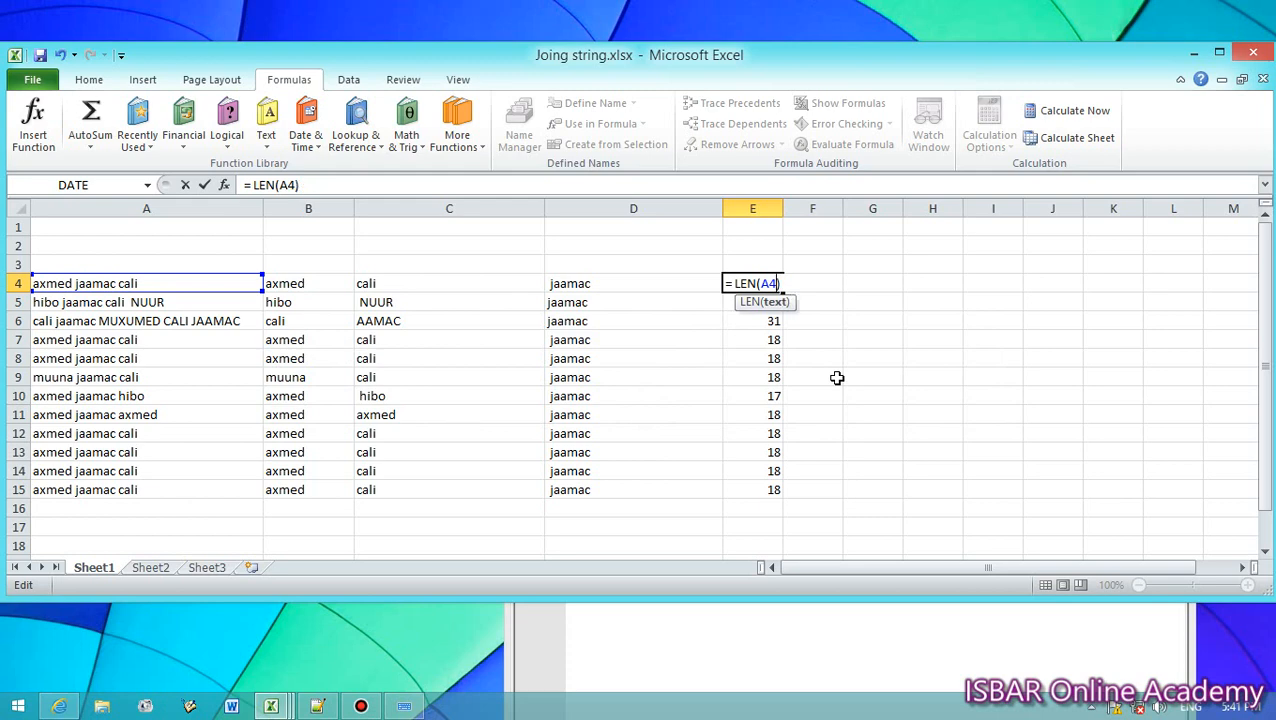
key("Return")
- Fill the LEN formula in E4 down to E15 again
left_click(772, 283)
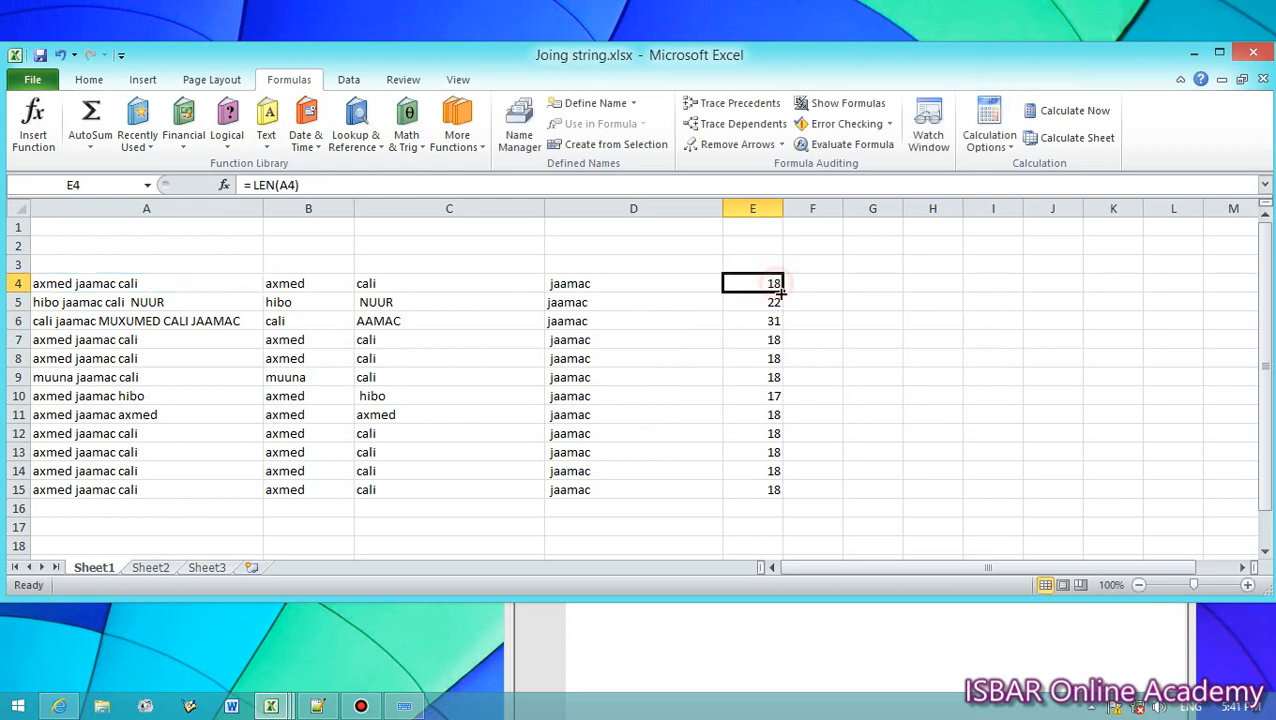
left_click_drag(781, 291, 774, 497)
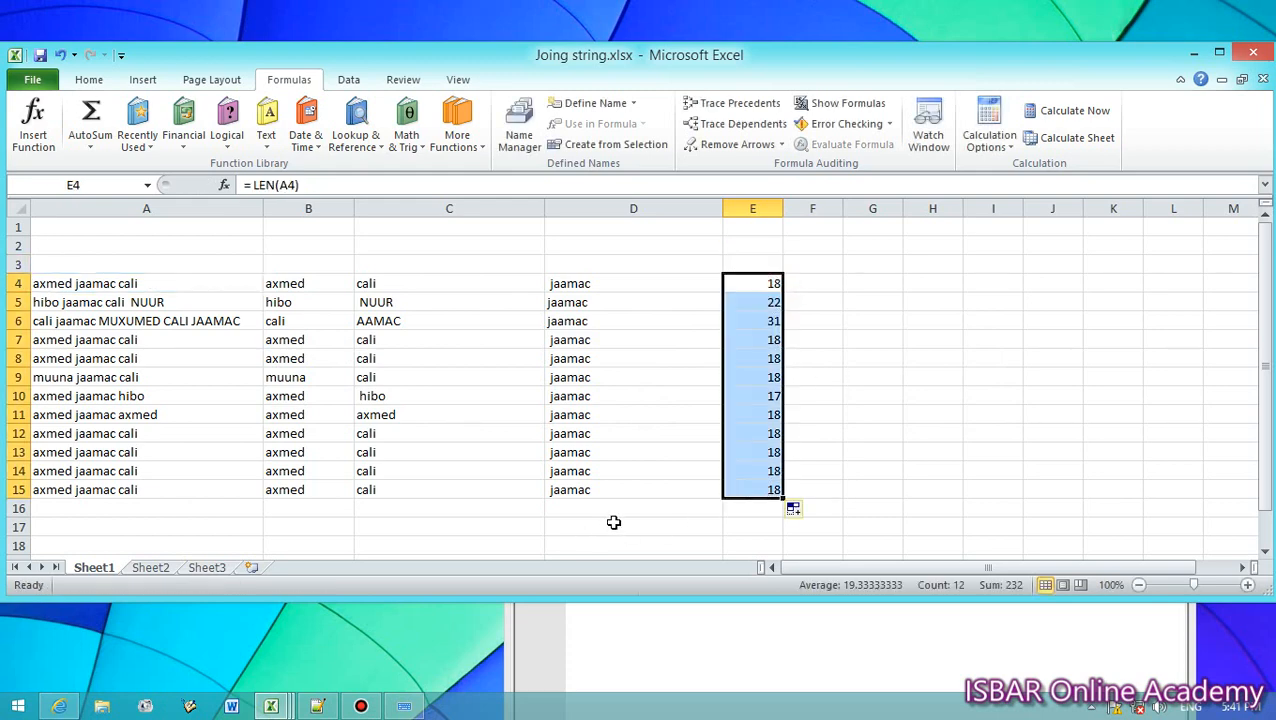
left_click(620, 508)
- Append the letter D to the full name in A13
left_click(102, 450)
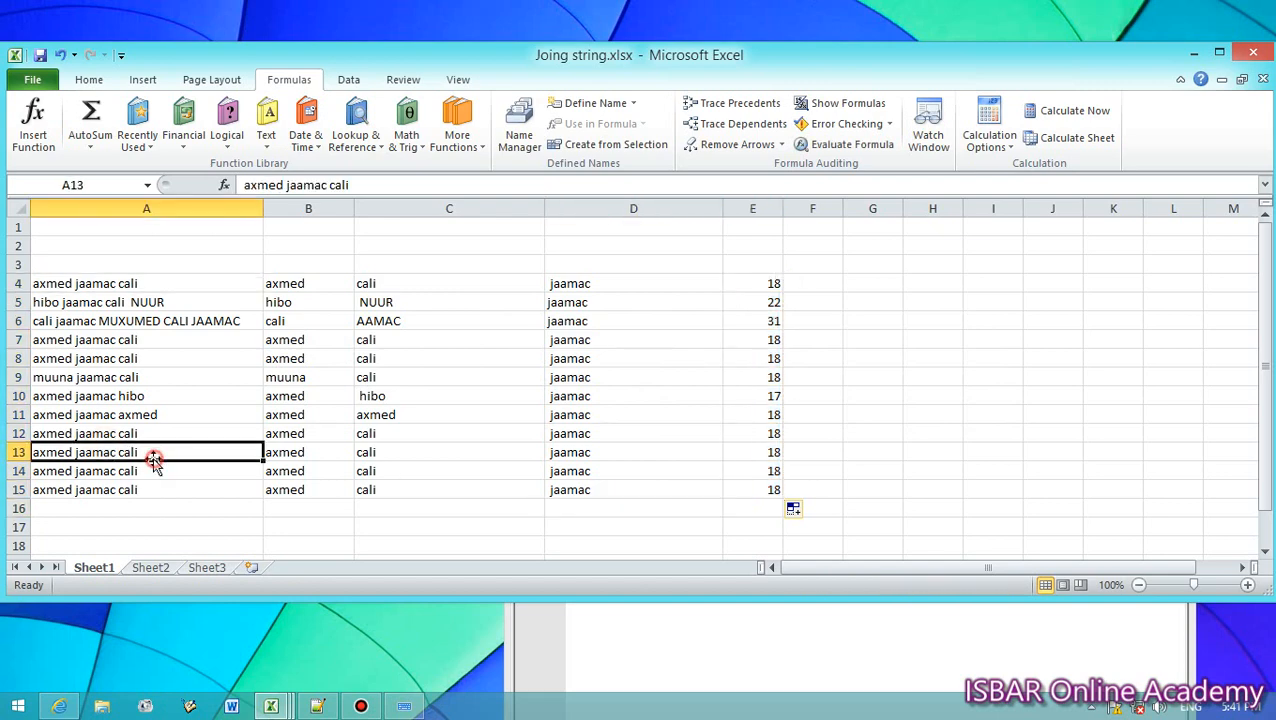
double_click(153, 456)
type("D")
left_click(866, 452)
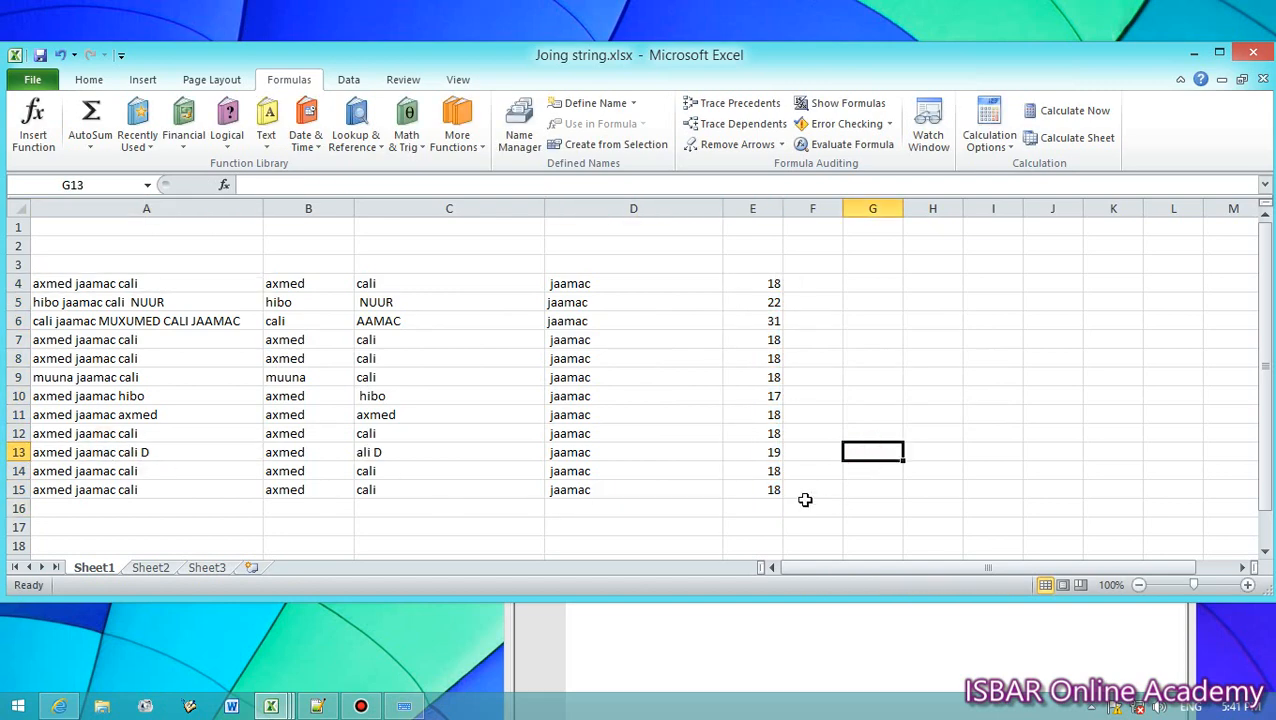
- Append 2020 to the full name in A15 and check the LEN formula in E15
left_click(775, 489)
double_click(149, 492)
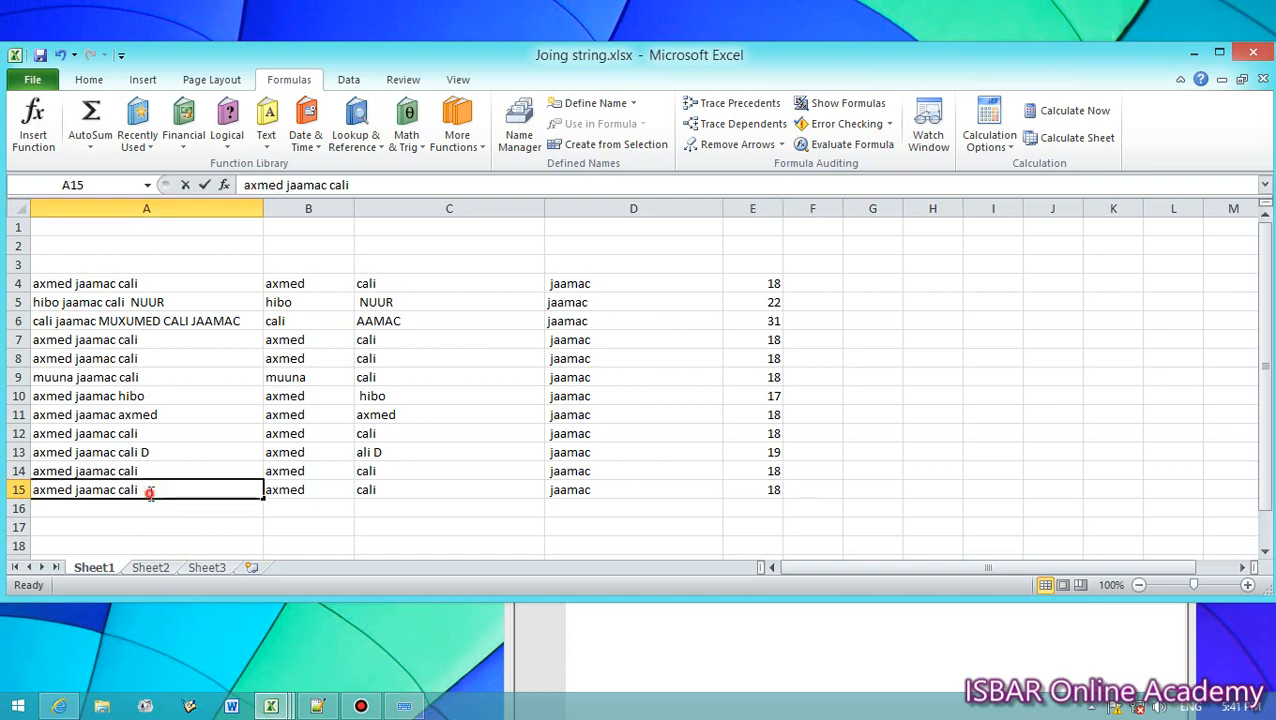
type("2020")
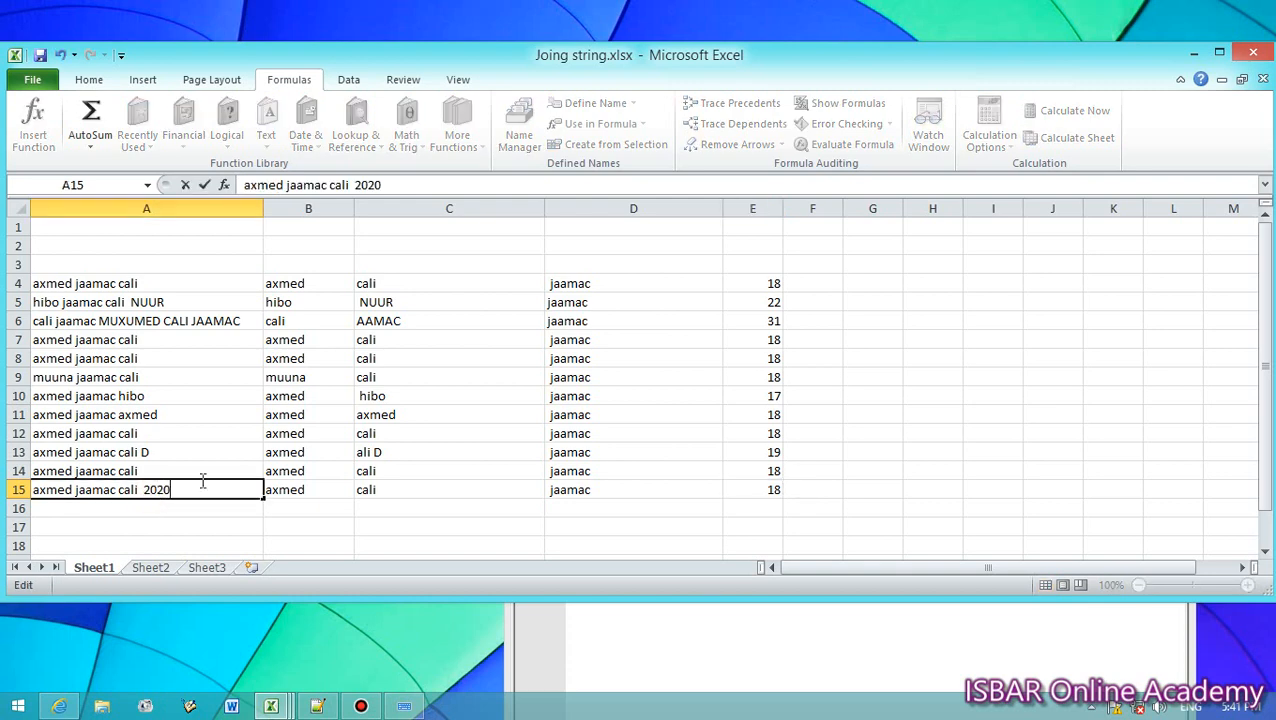
left_click(875, 489)
left_click(774, 489)
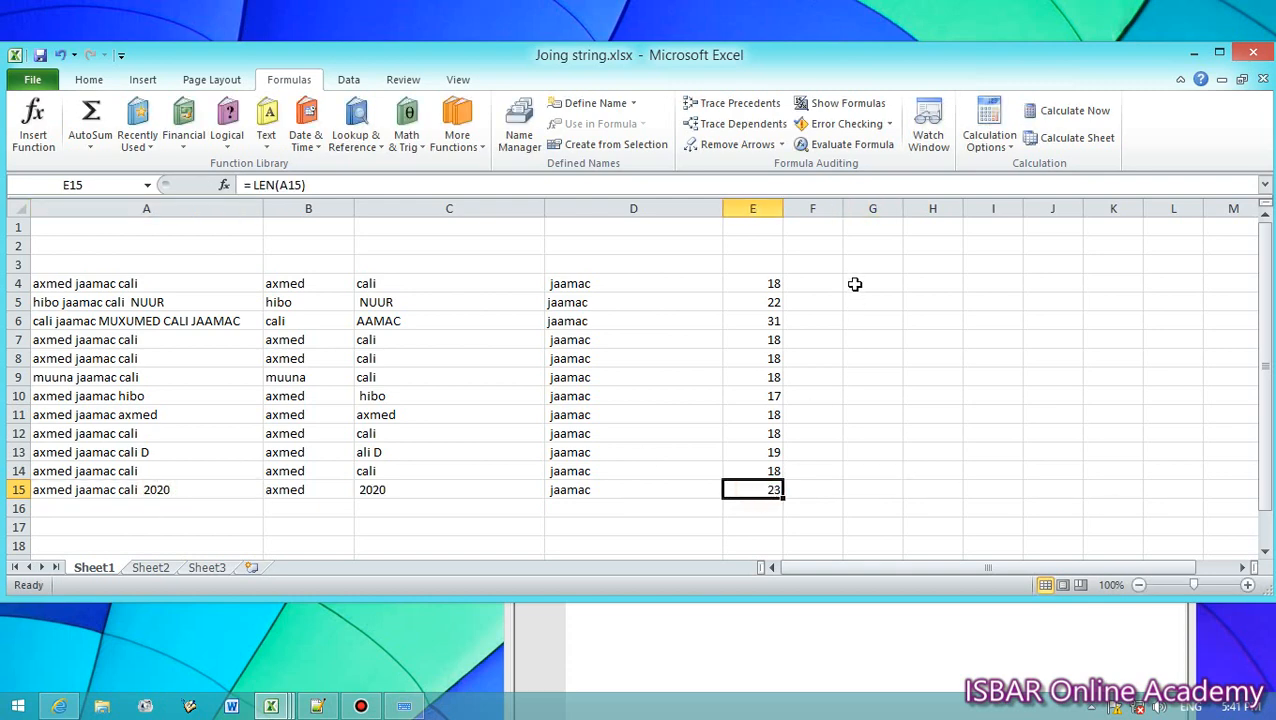
left_click(764, 250)
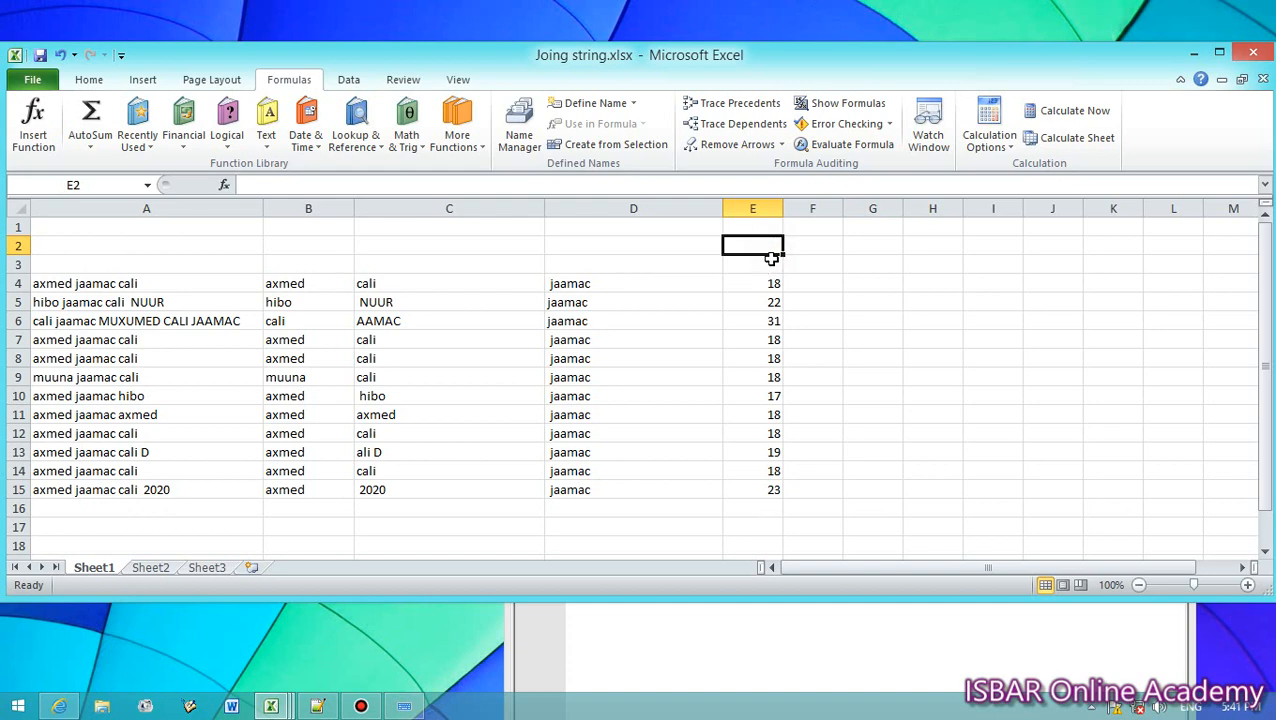
- Enter the column headings LENGTH in E2 and MID TEXT in D2
type("LENGTH")
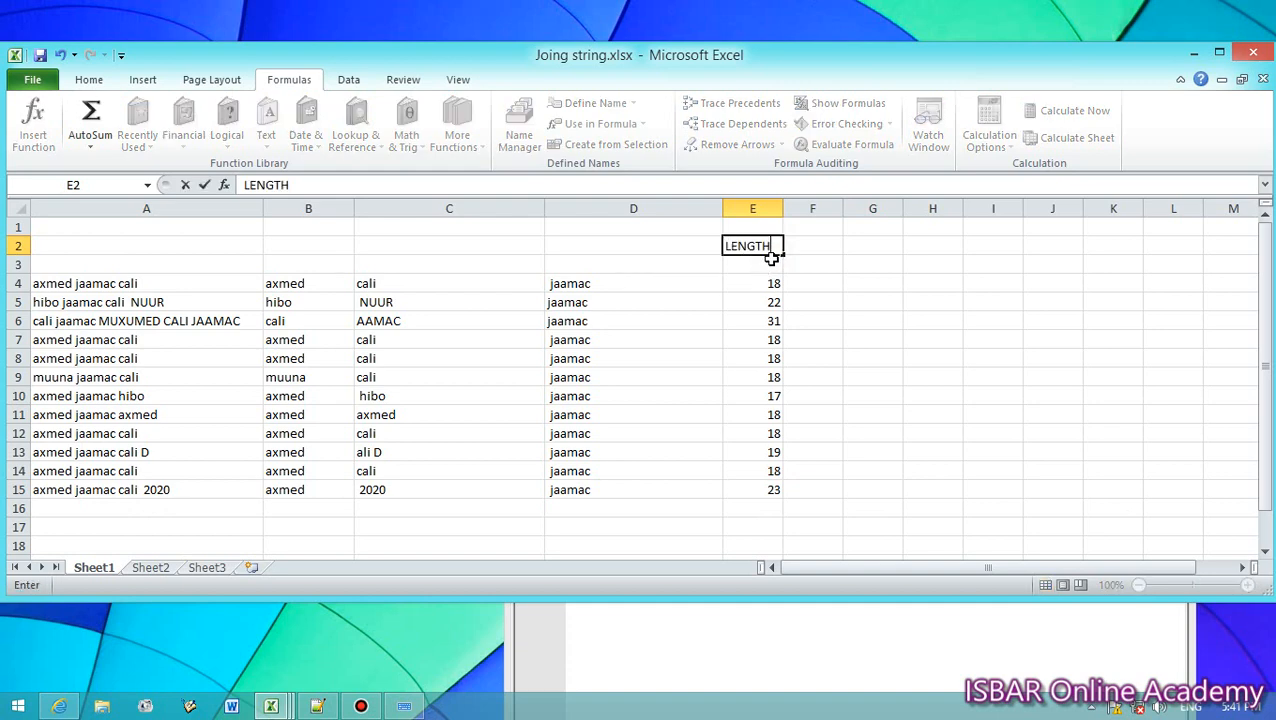
left_click(558, 251)
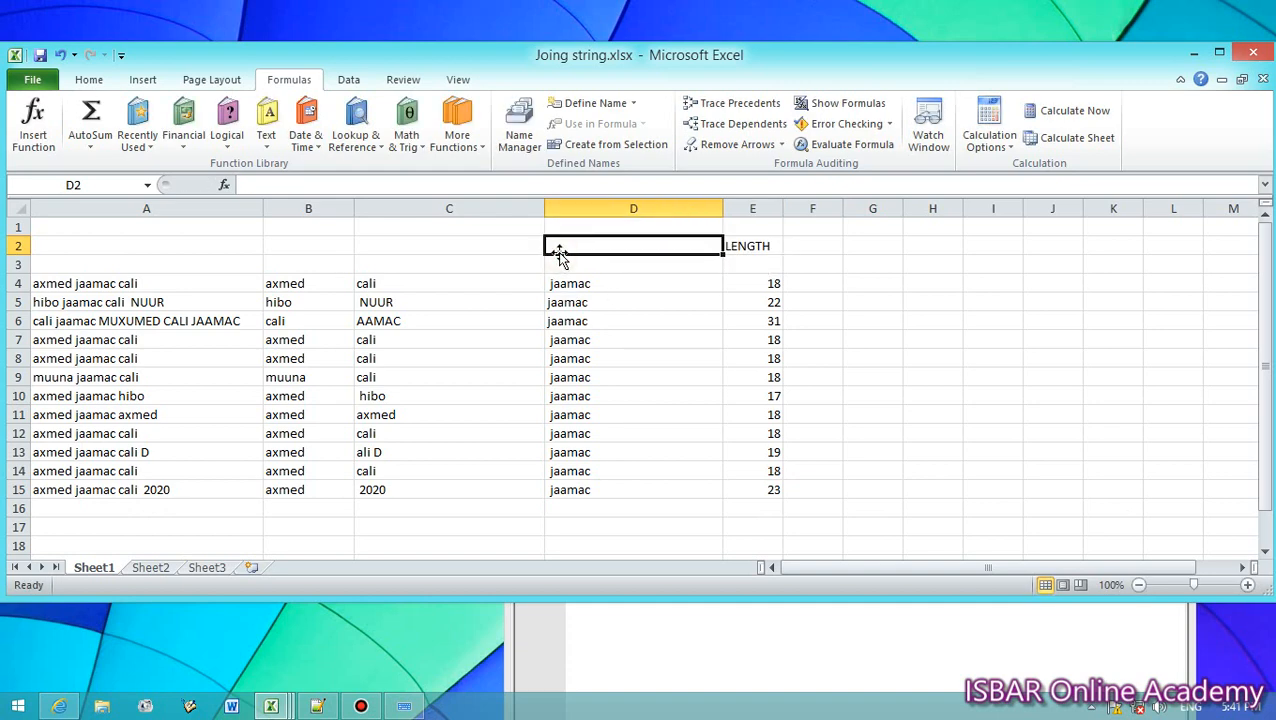
type("MID TEXT")
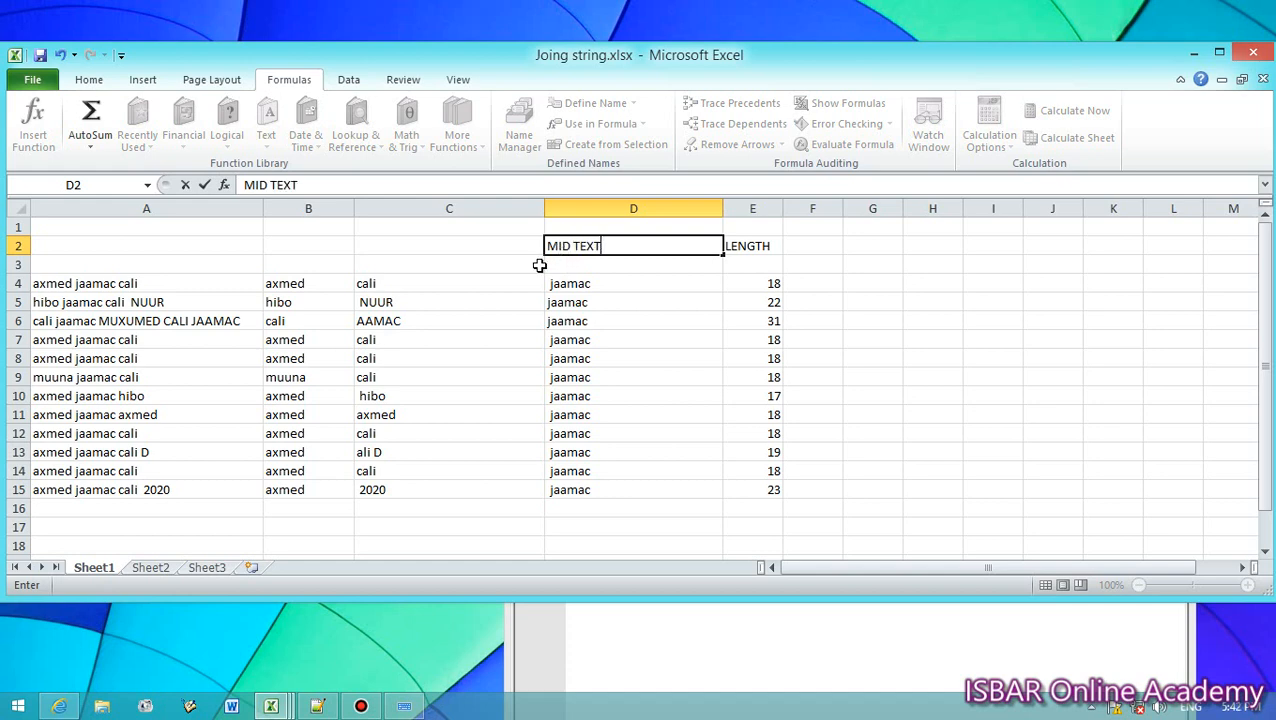
- Enter the heading RIGHT TEXT in C2, leaving C3 empty
left_click(421, 264)
type("RI")
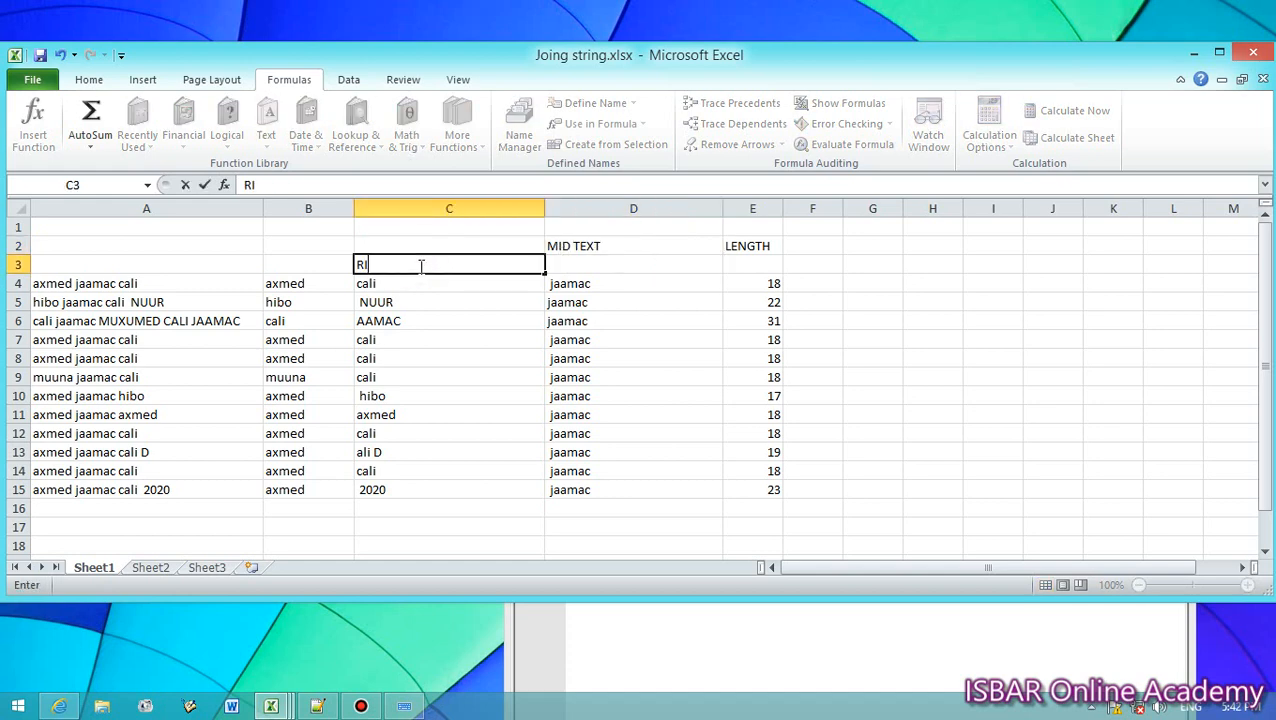
key("BackSpace")
key("BackSpace")
key("Up")
type("RI")
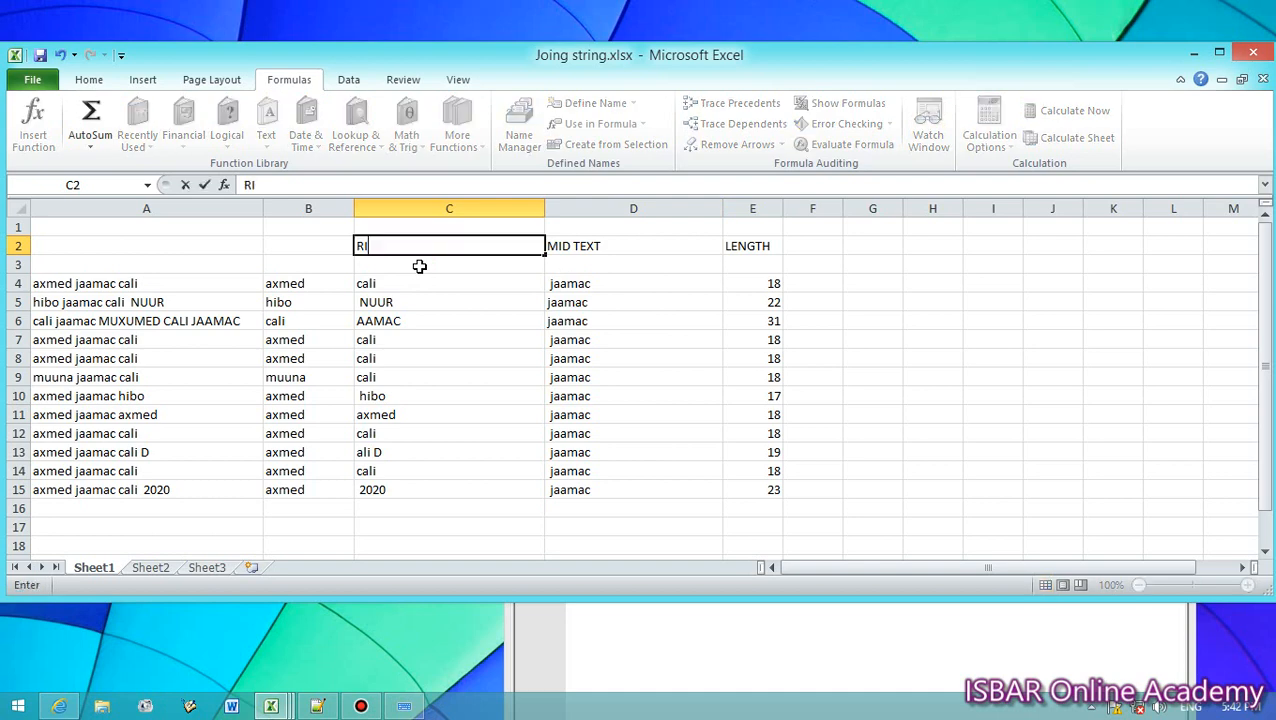
type("GHT TEXT")
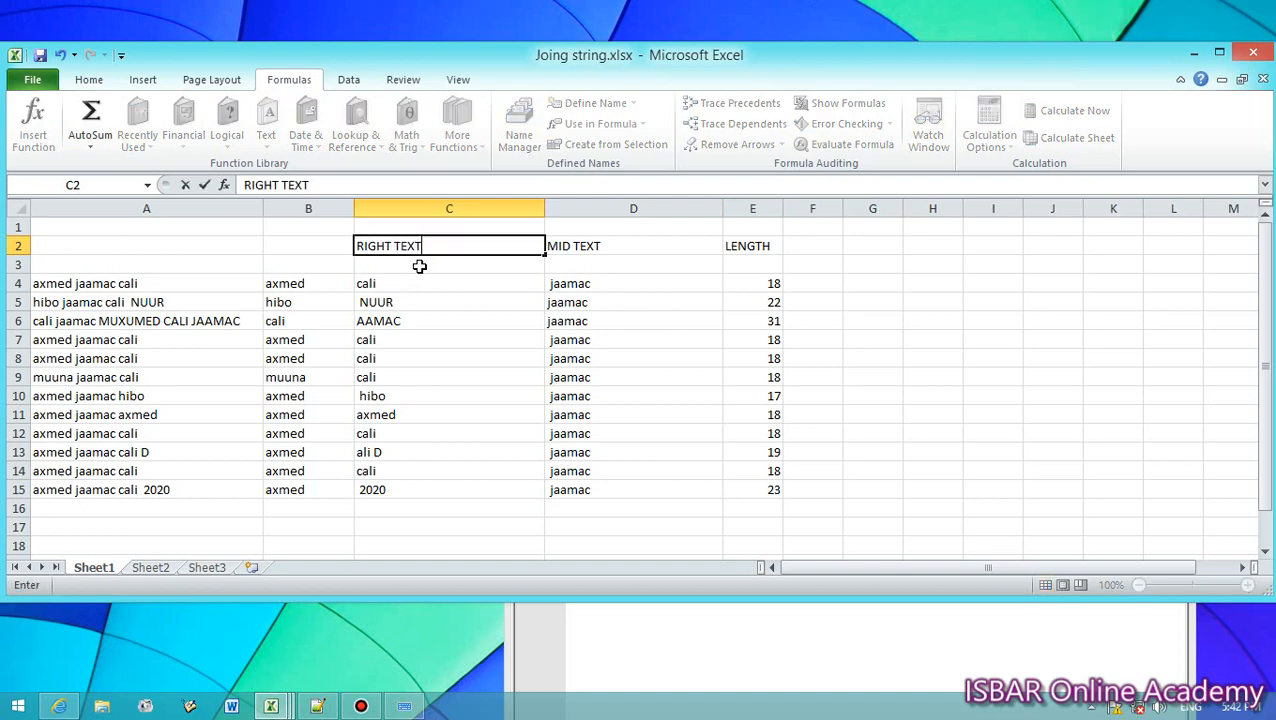
- Enter the heading LEFT TEXT in B2 above the extracted first names
left_click(298, 245)
type("LE")
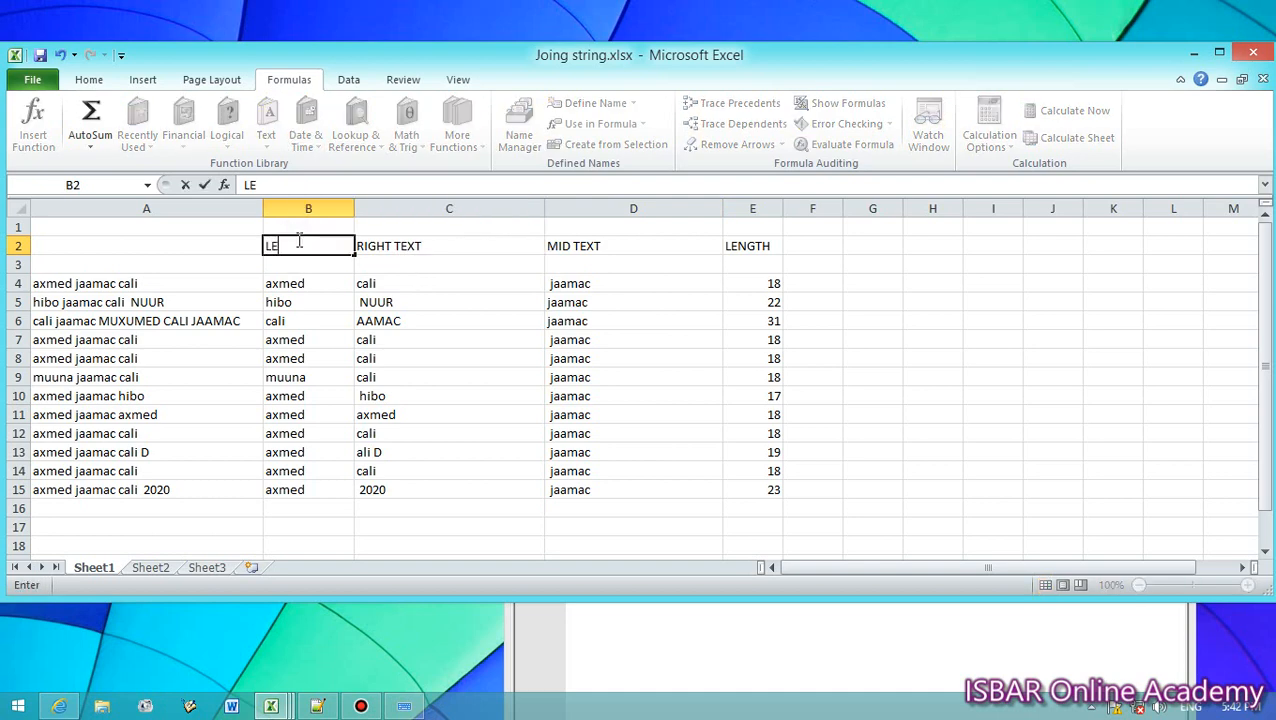
type("FT TEXT")
left_click(378, 321)
left_click(792, 318)
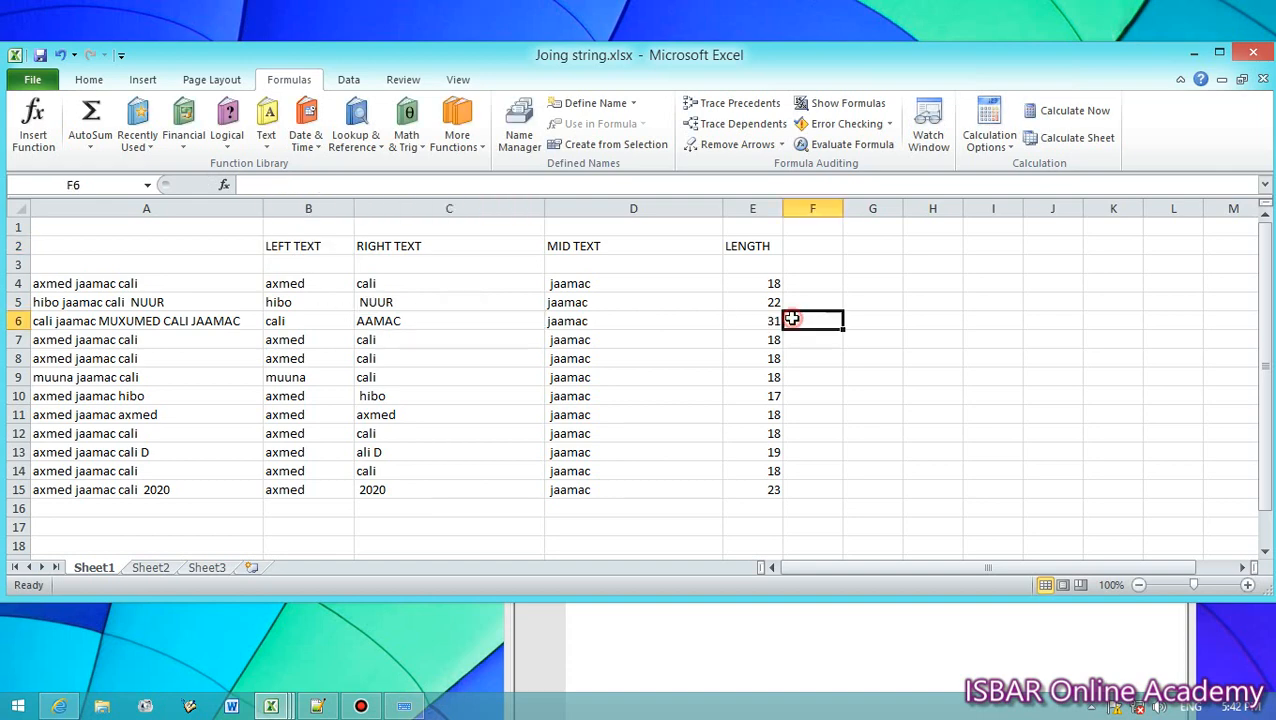
left_click(873, 303)
left_click(764, 266)
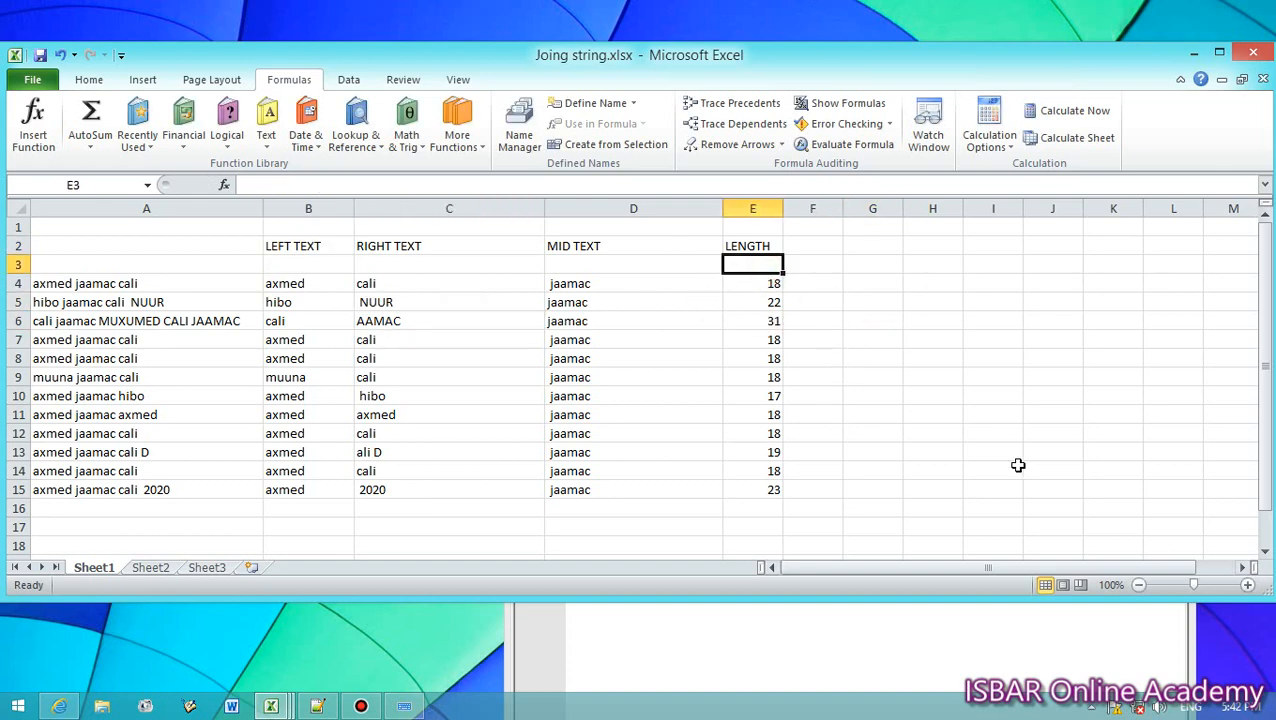
left_click(818, 383)
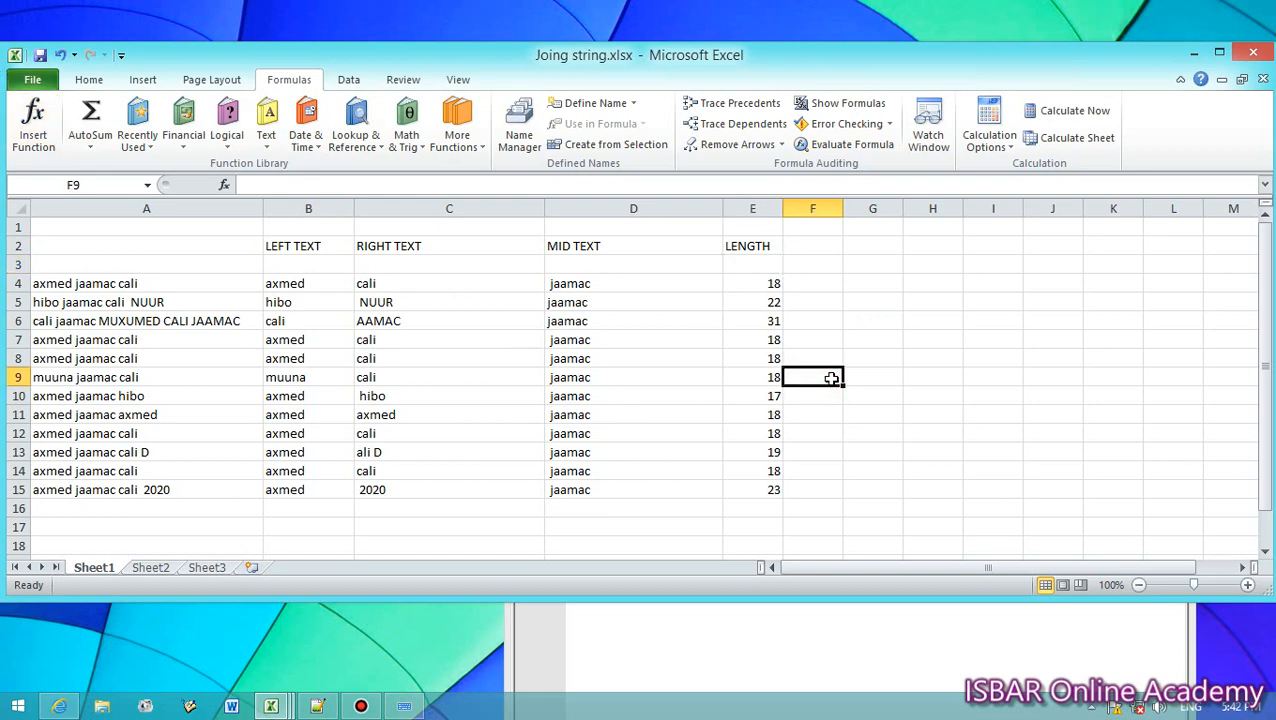